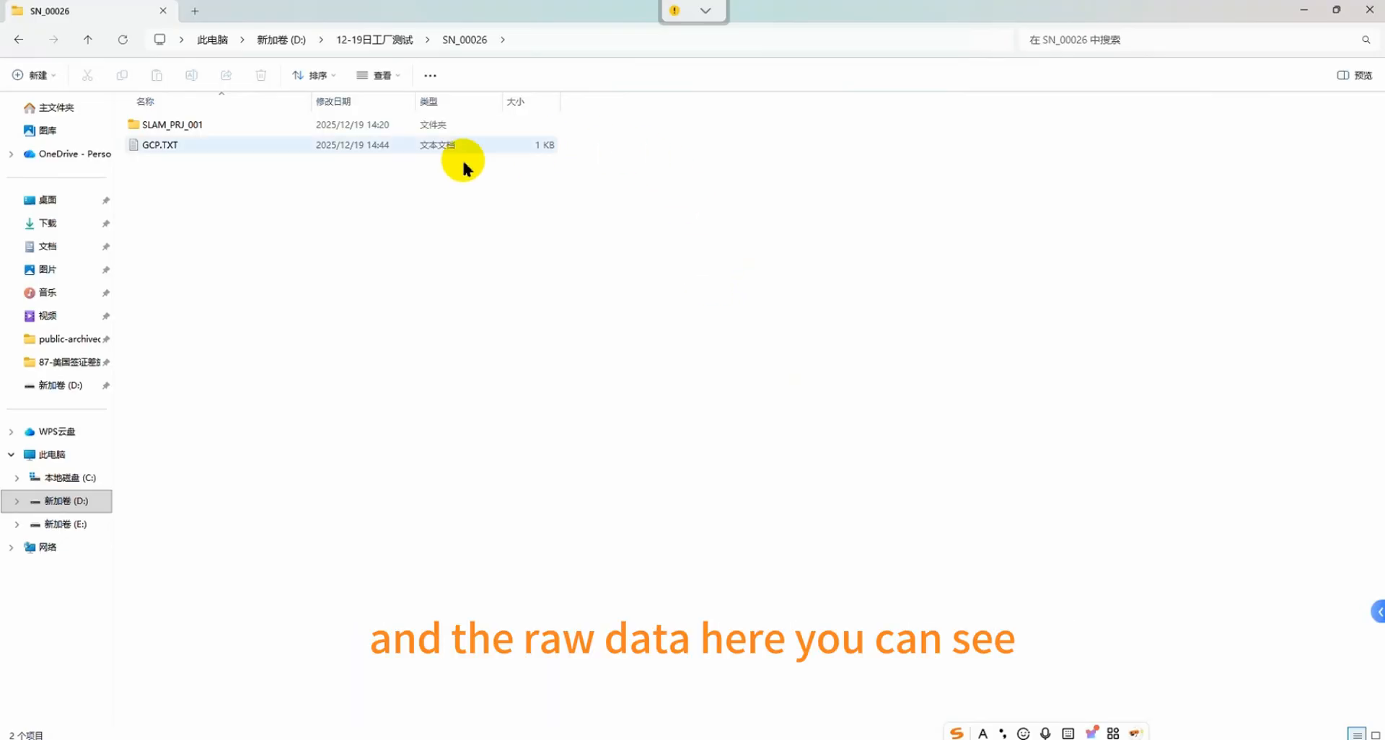
left_click(271, 152)
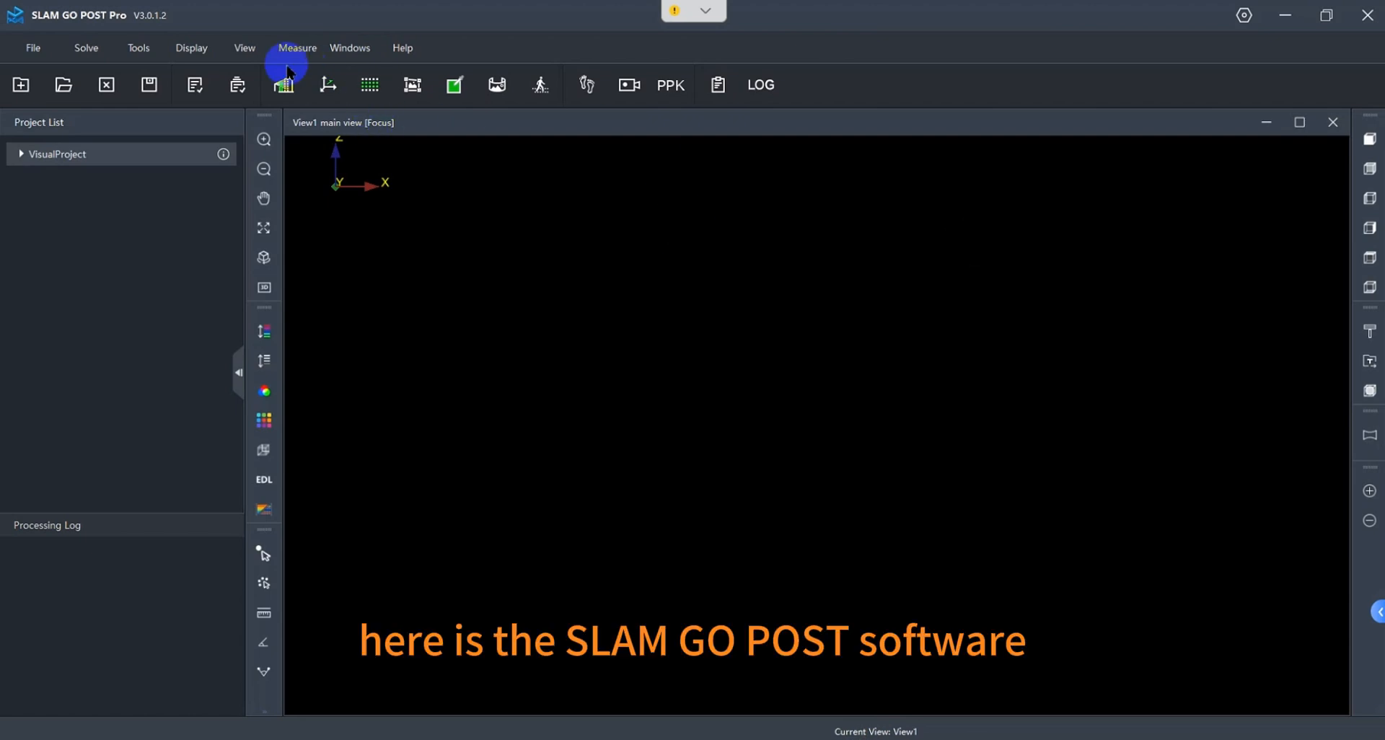
Start a new project and import the raw data folder D:/12-19日工厂测试/SN_00026/SLAM_PRJ_001.
left_click(32, 49)
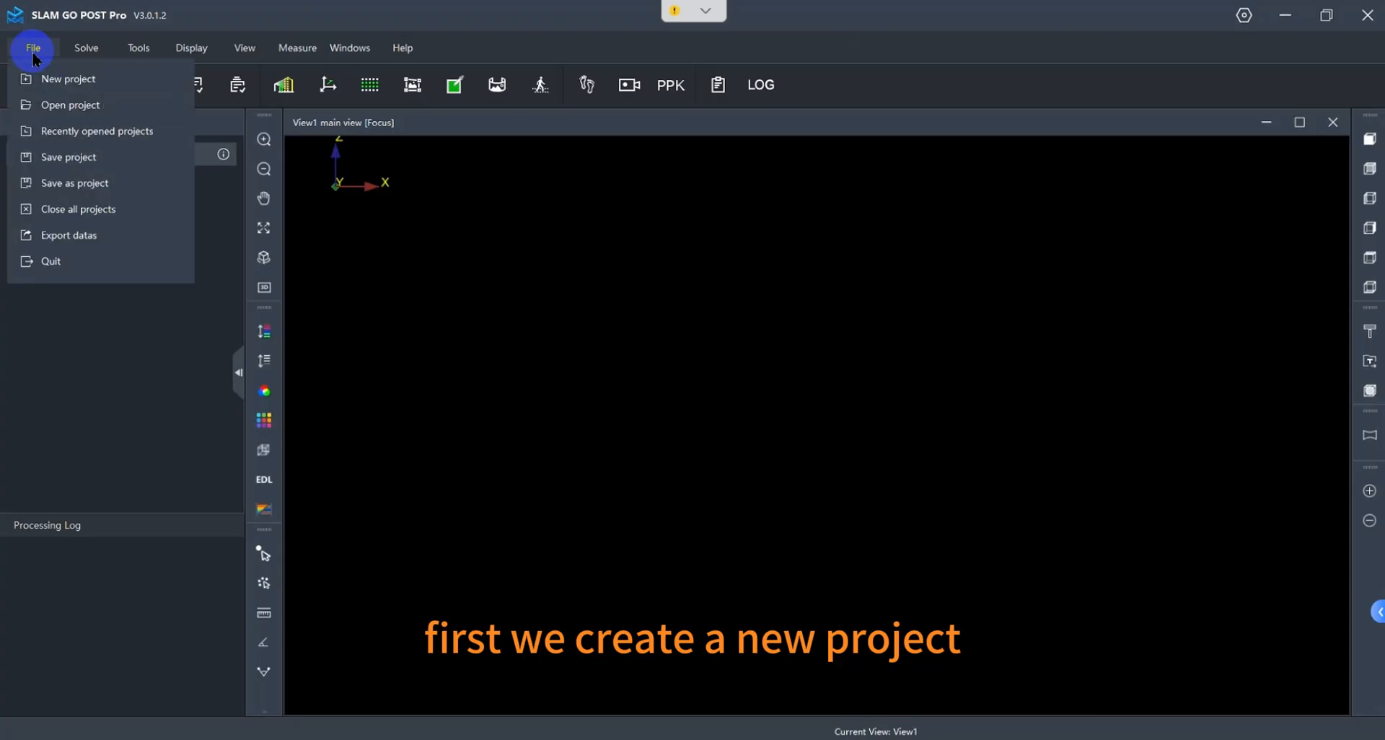
left_click(61, 81)
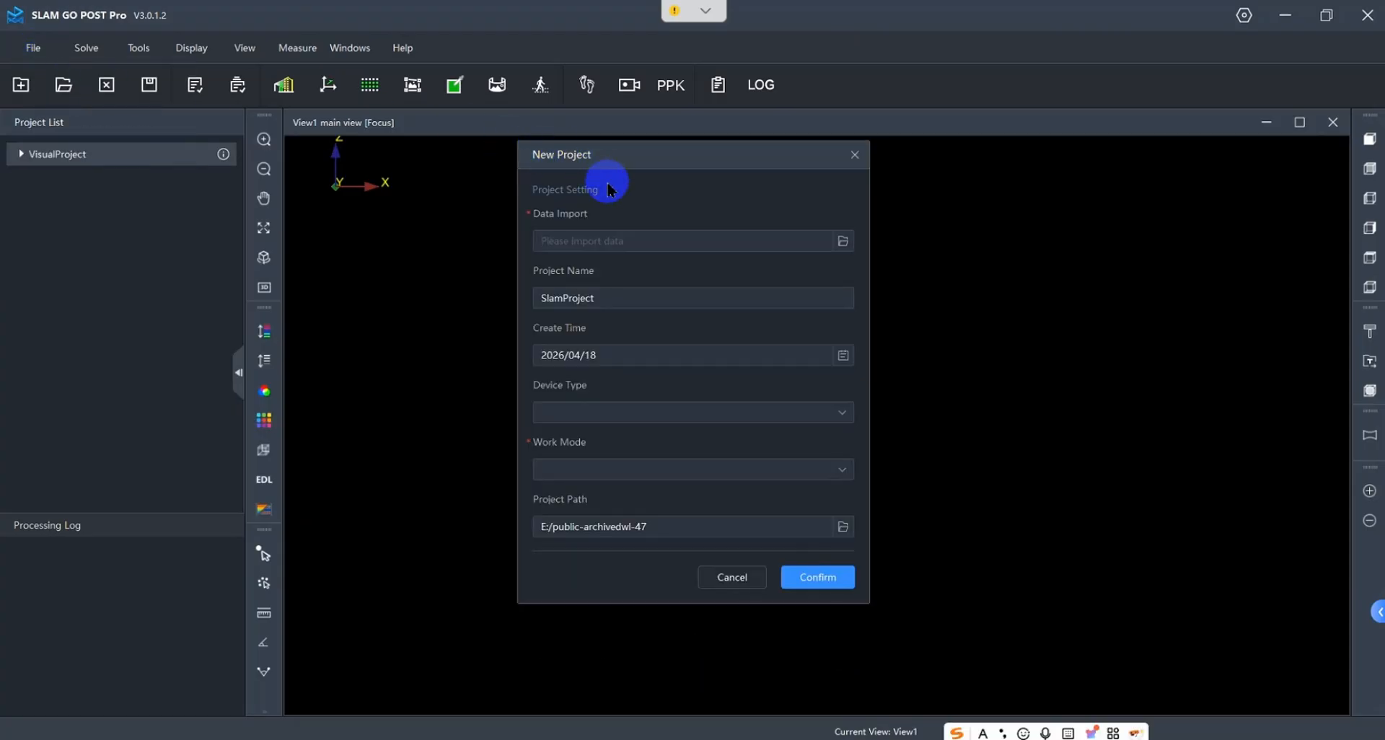
left_click(552, 242)
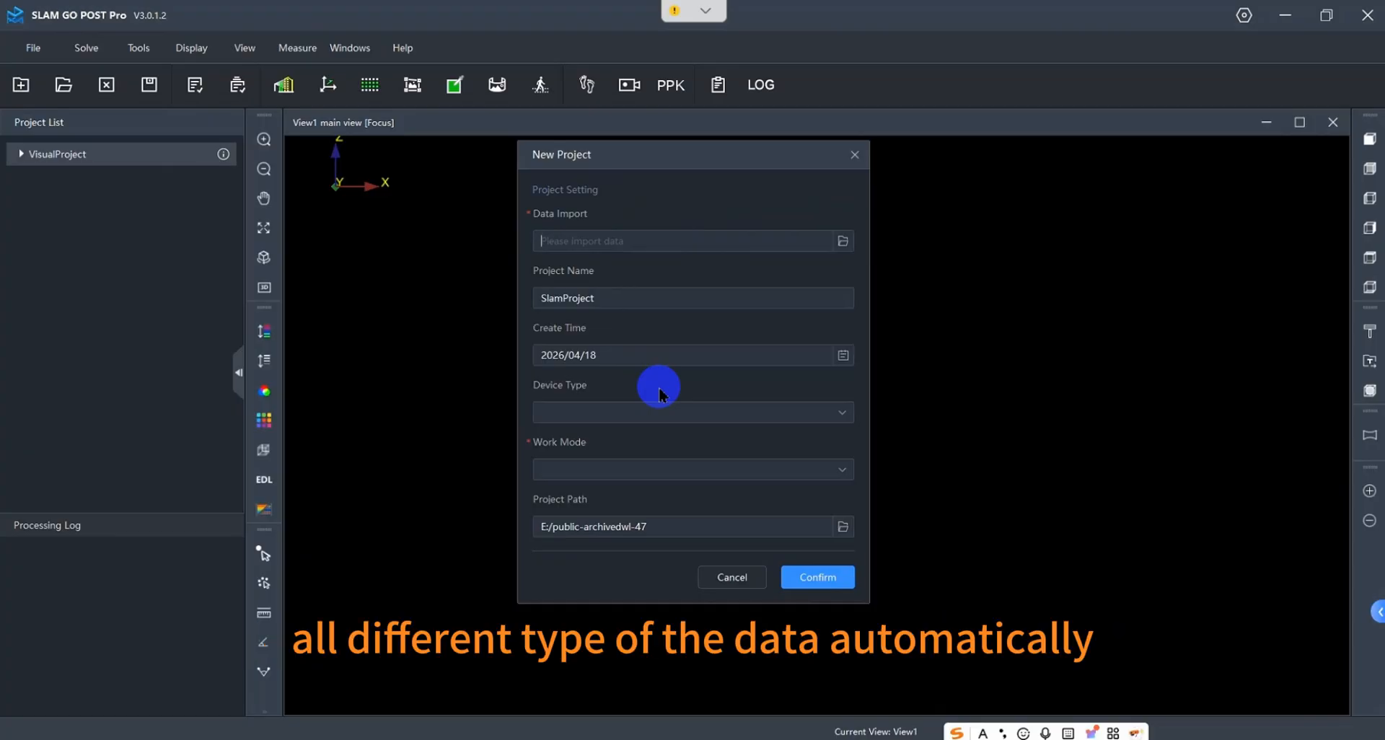
left_click(841, 241)
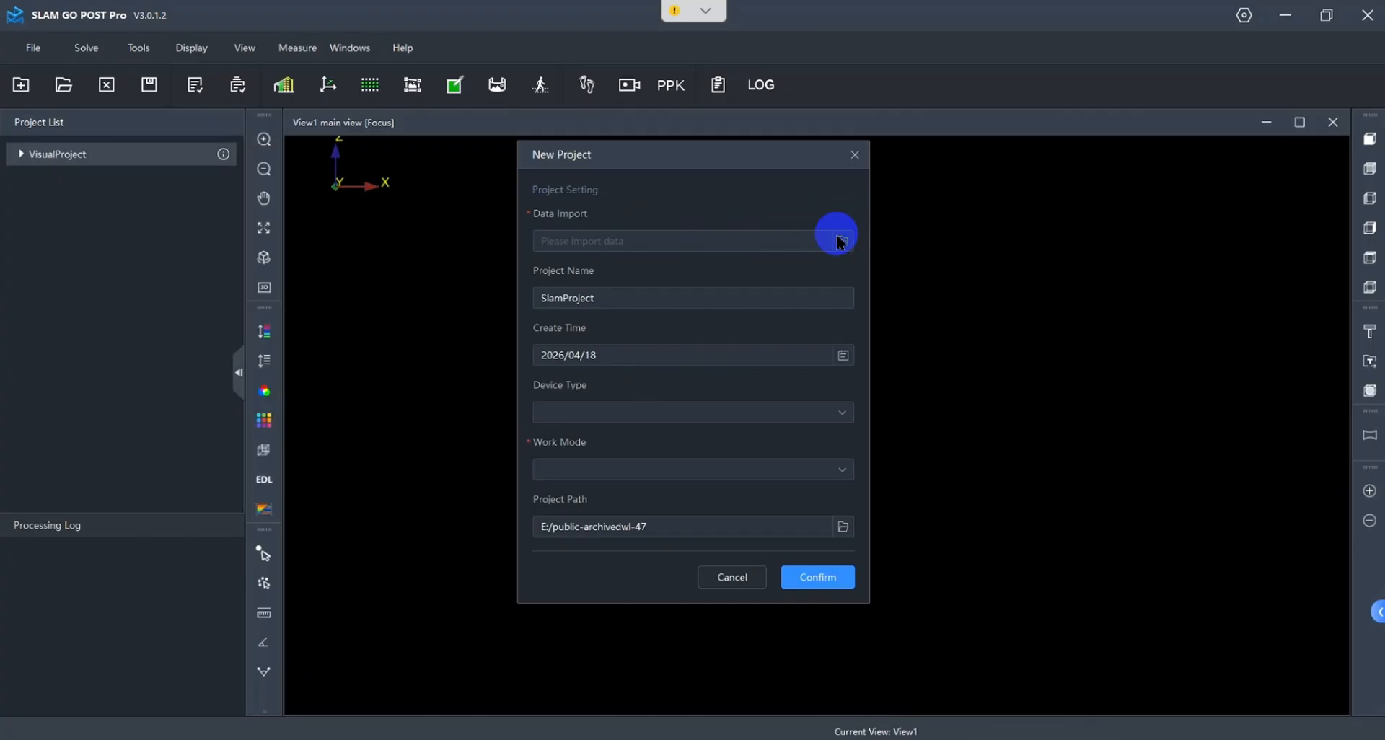
scroll(603, 421, "down", 1)
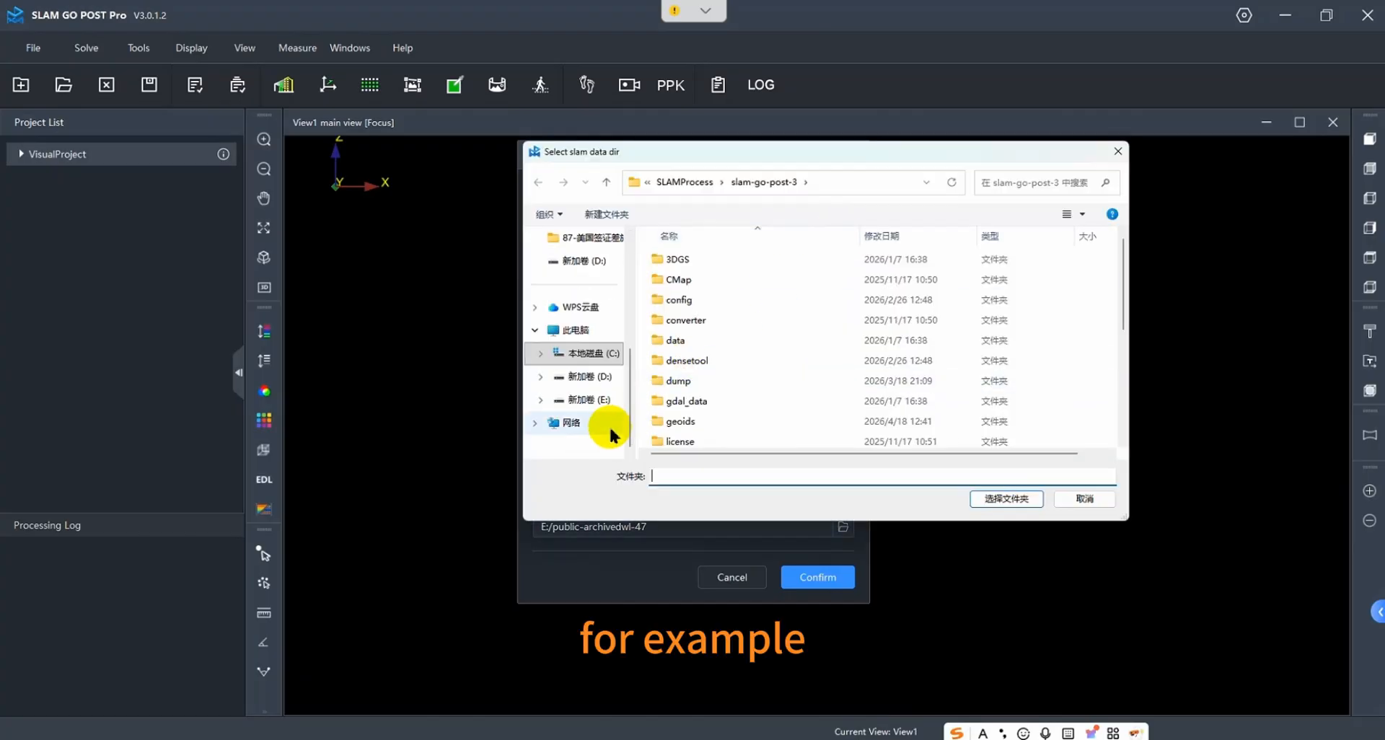
left_click(597, 381)
scroll(730, 318, "down", 2)
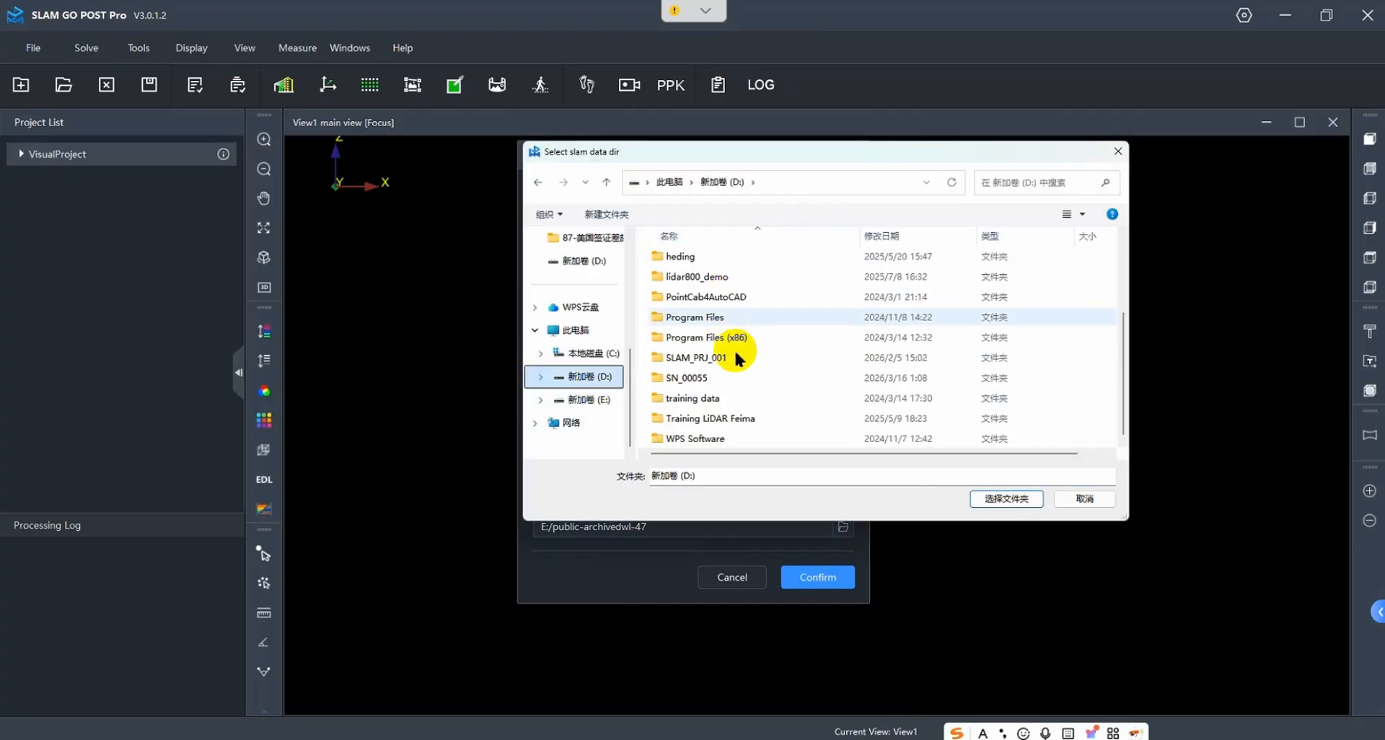
scroll(736, 358, "up", 2)
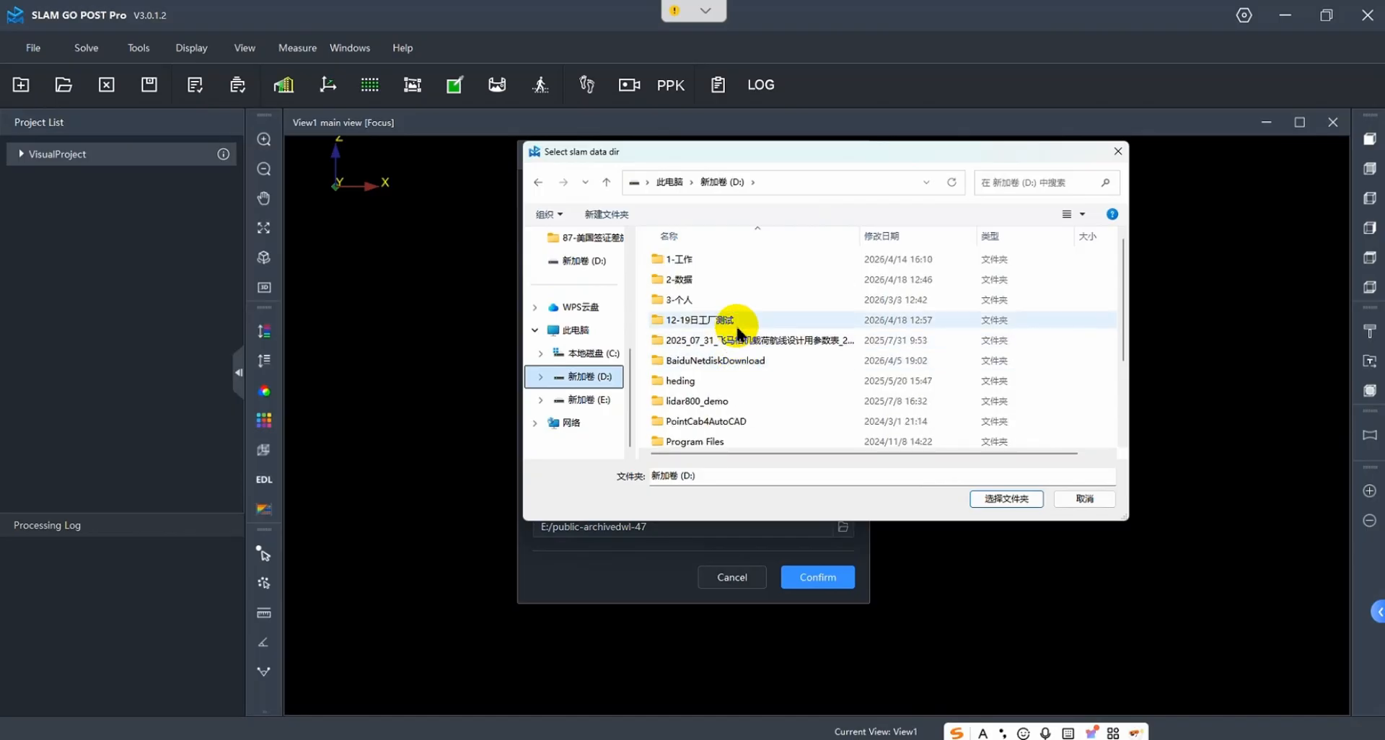
double_click(734, 317)
double_click(725, 256)
double_click(725, 257)
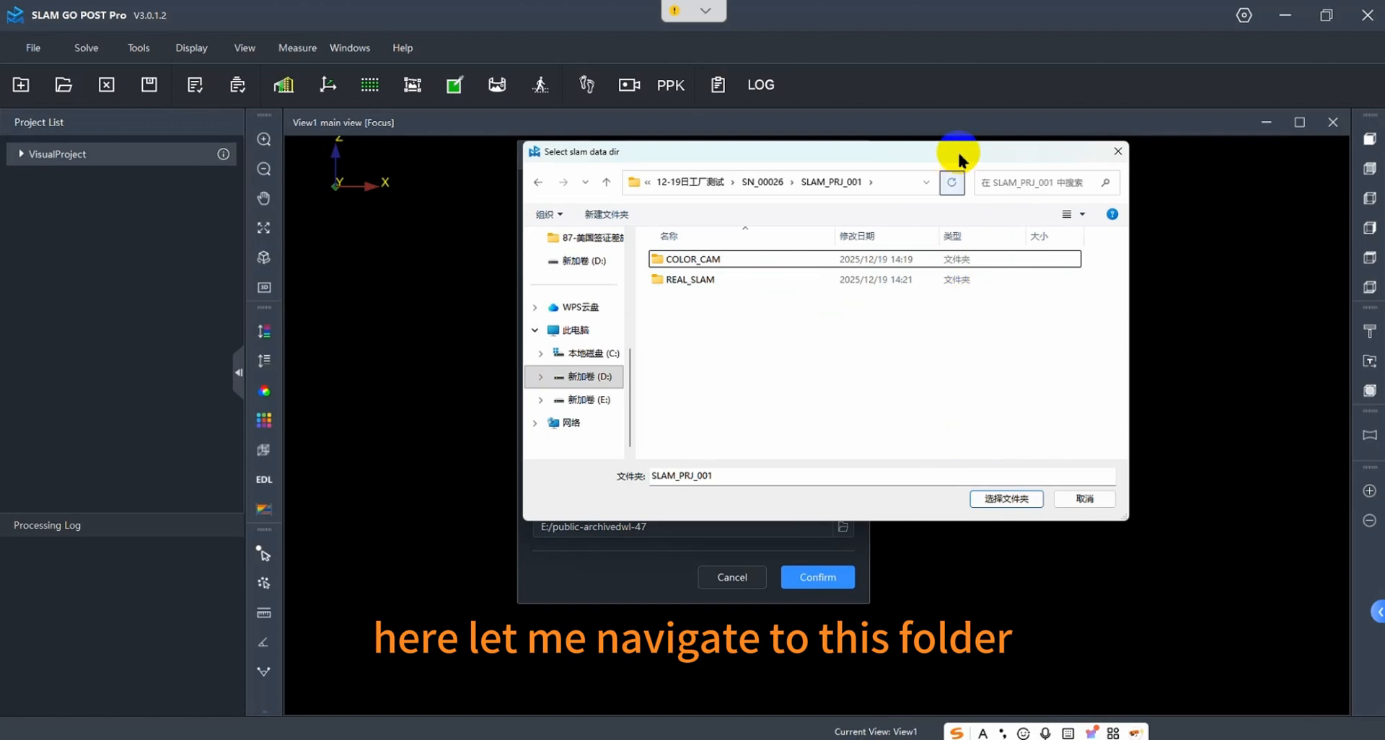
left_click_drag(952, 152, 936, 161)
left_click(1001, 498)
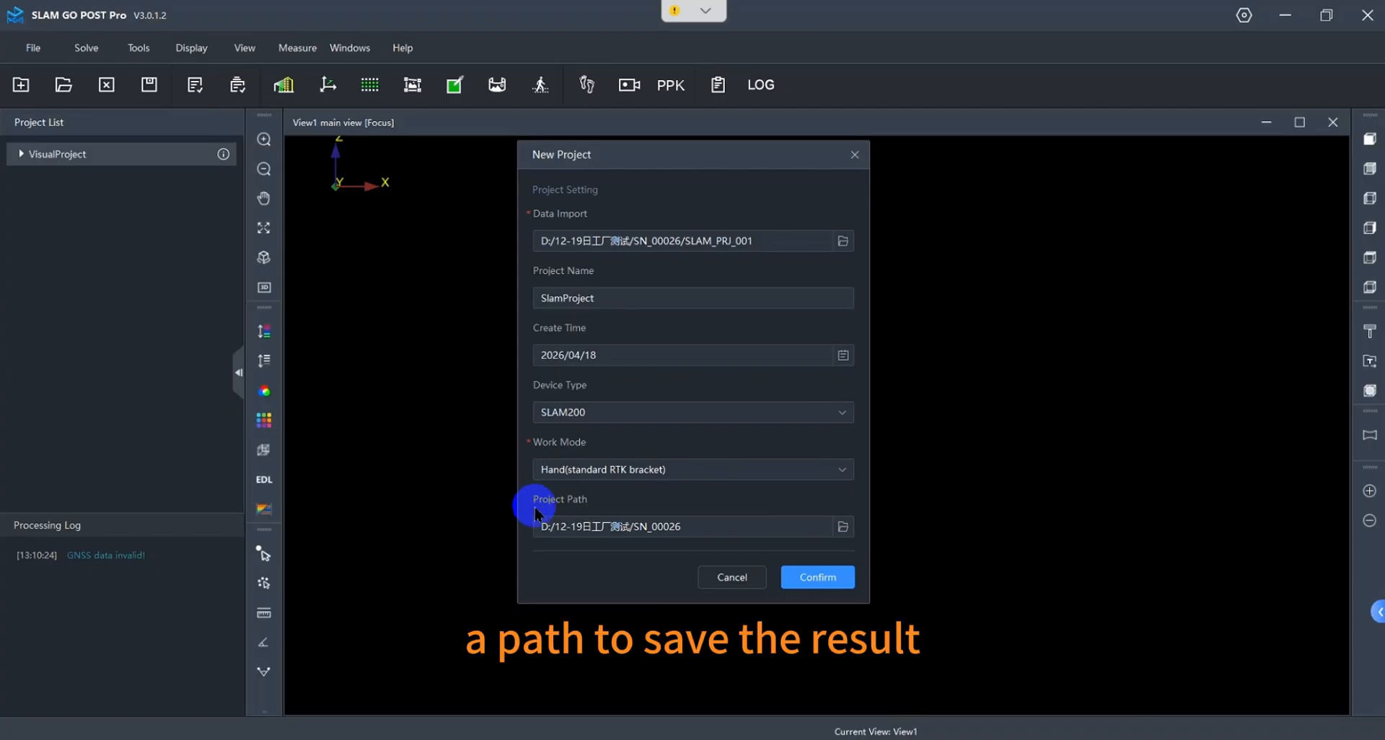
Create a RESULT folder inside SN_00026, set it as the project path, and create the project.
left_click(842, 526)
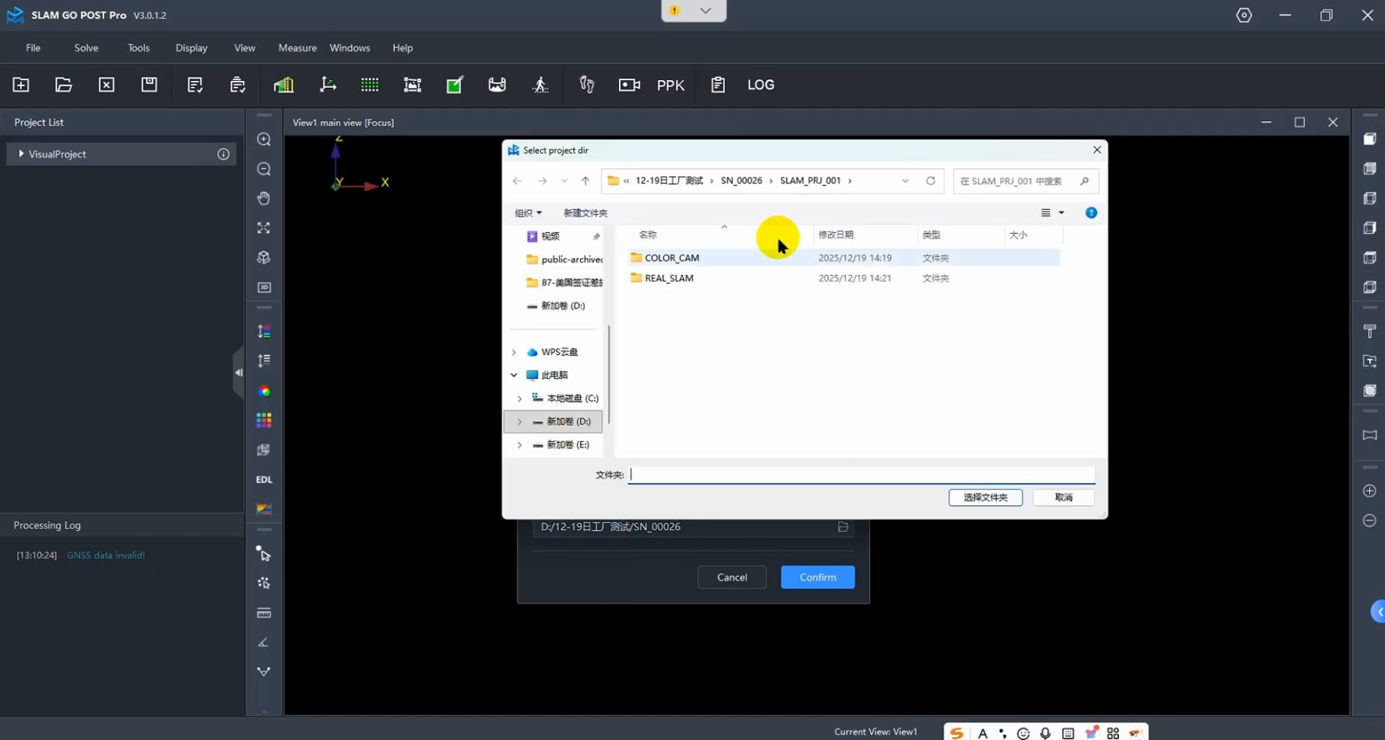
left_click(742, 180)
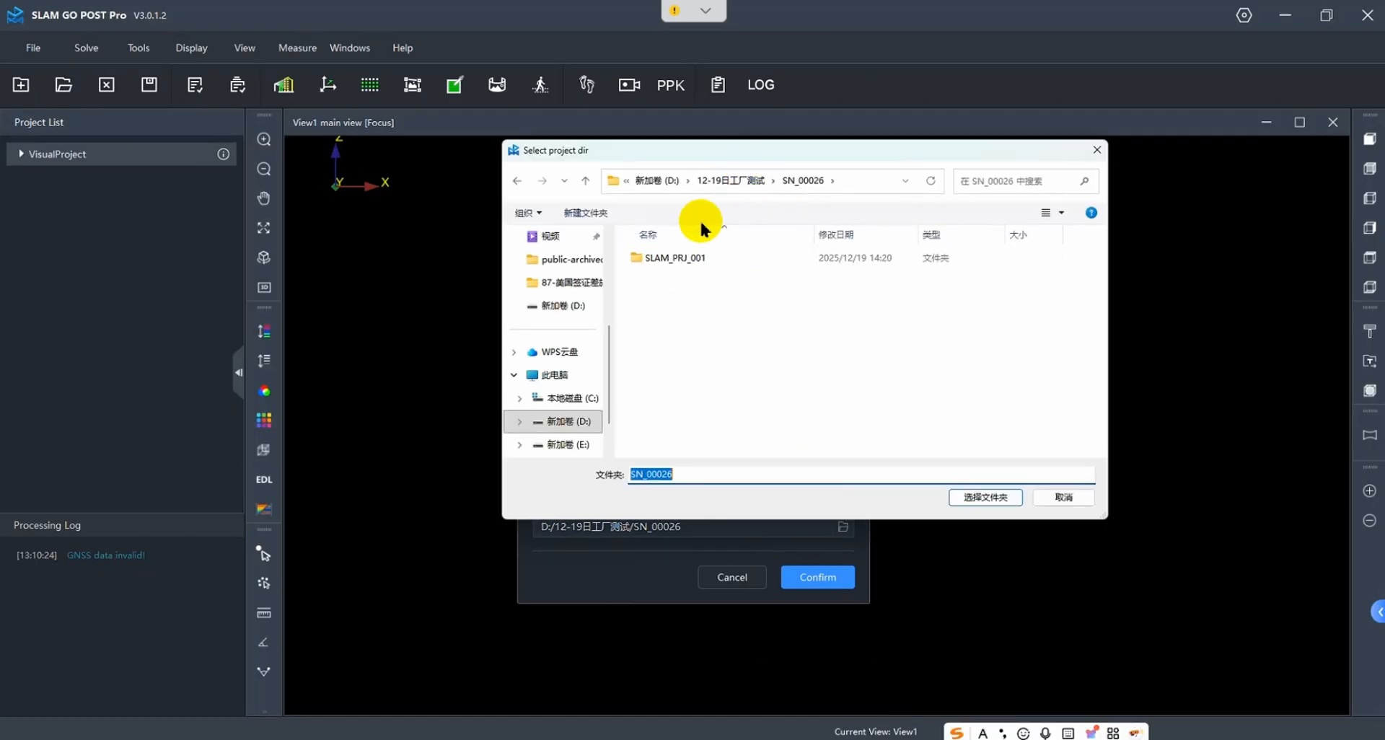
left_click(608, 216)
type("RES")
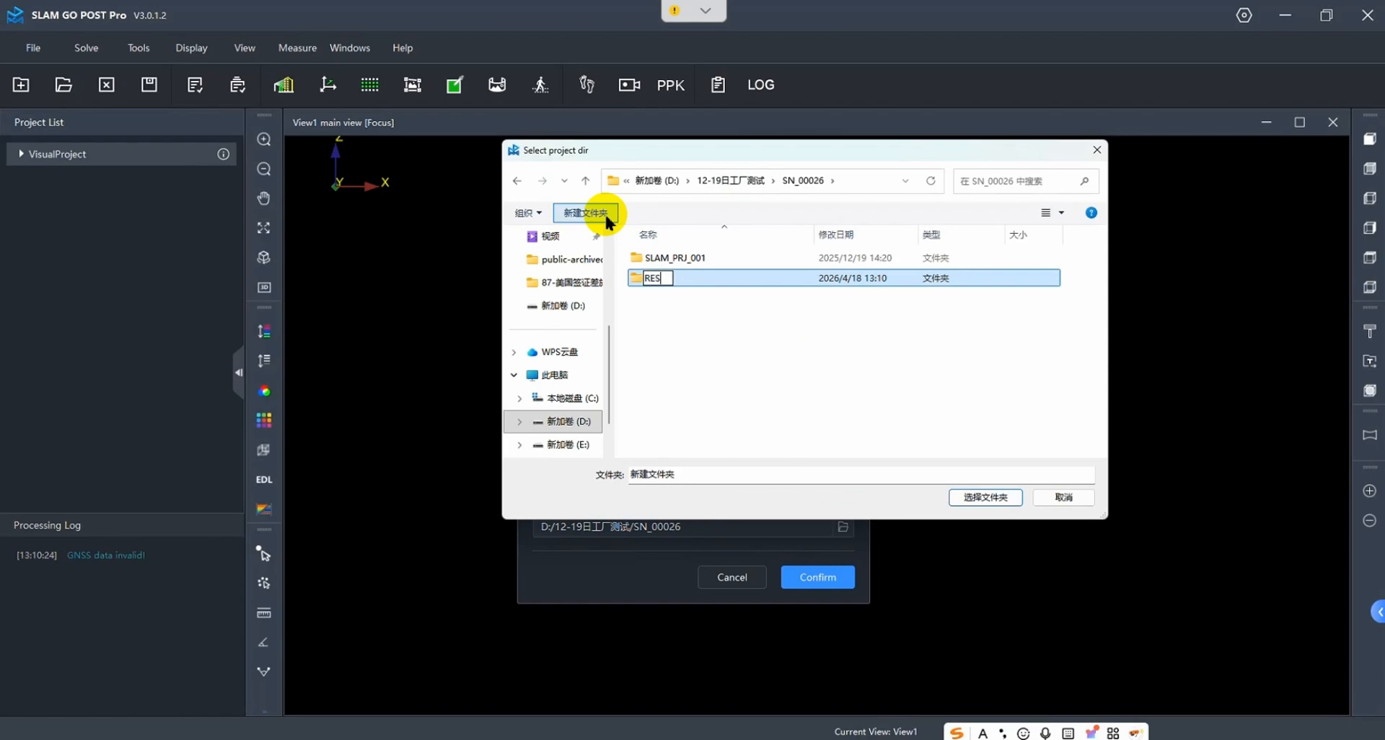
type("ULT")
key("Return")
key("Return")
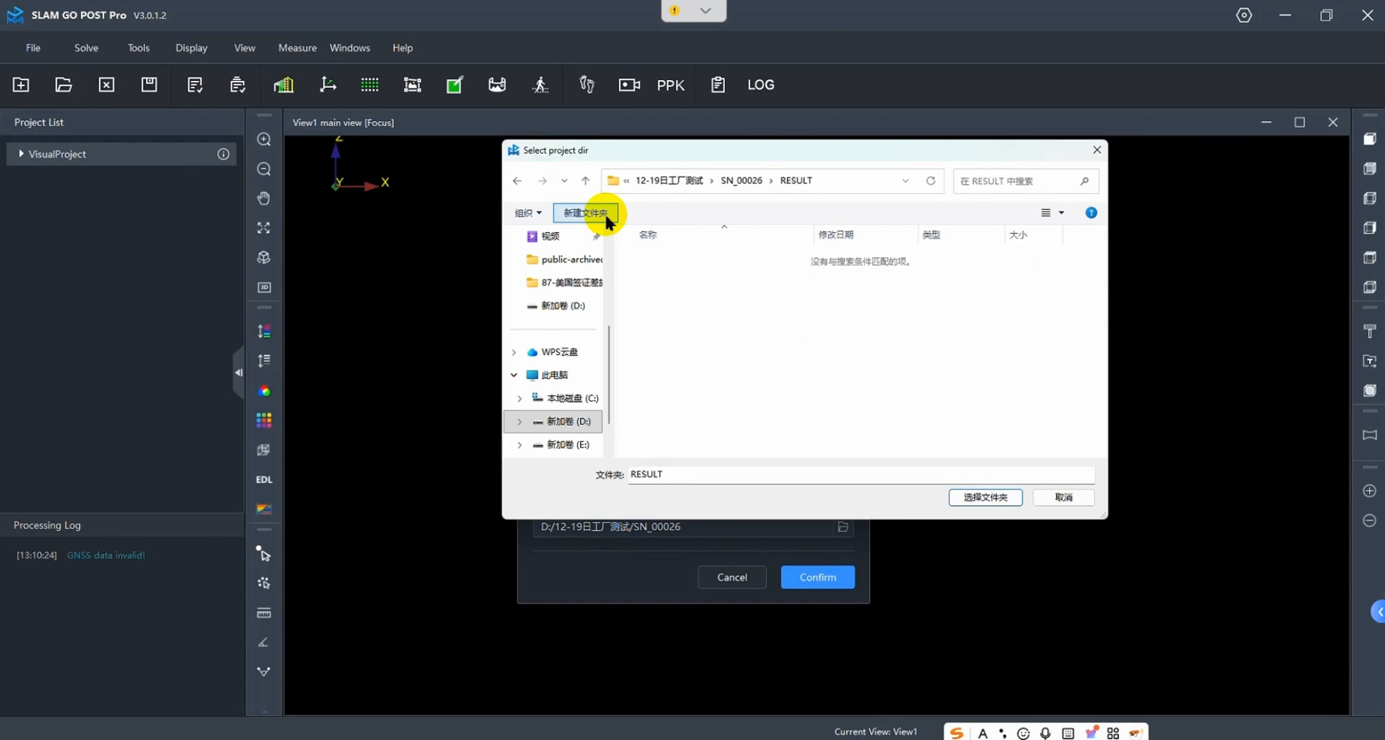
left_click(981, 497)
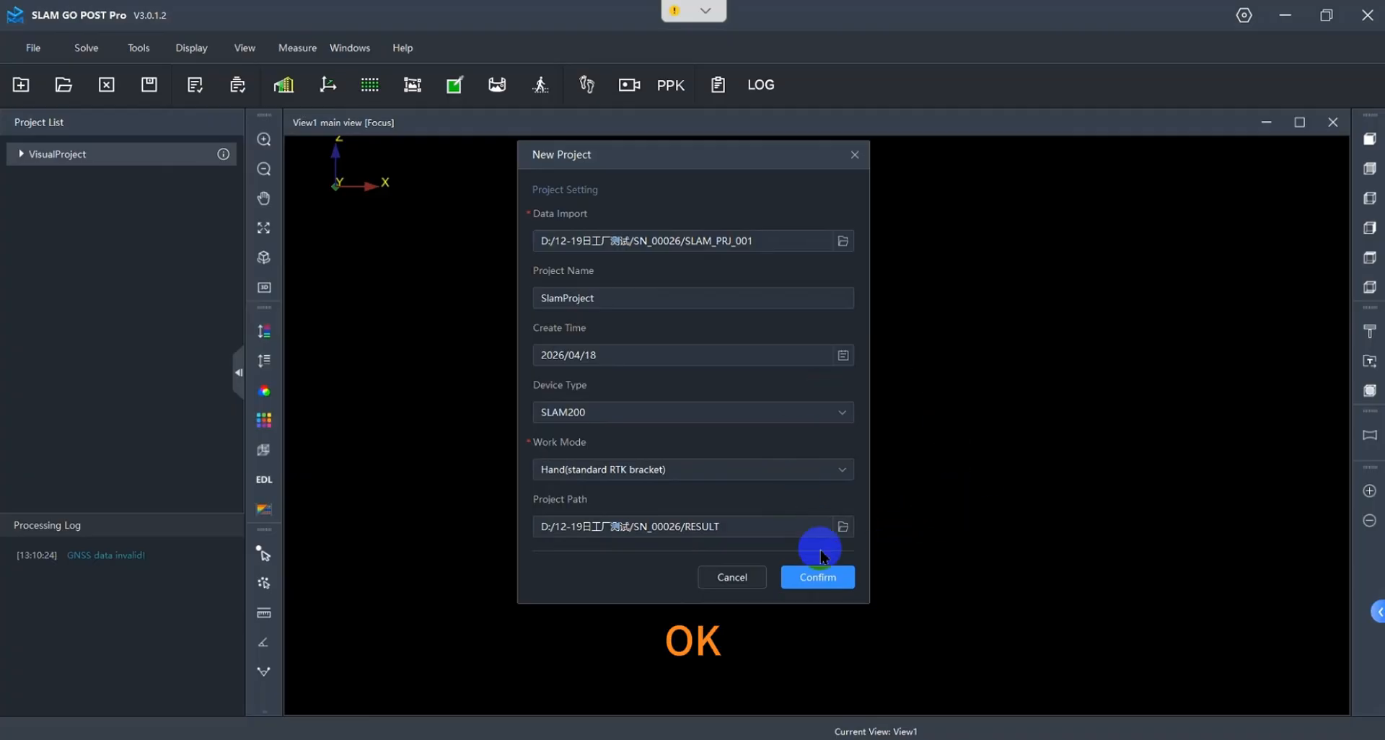
left_click(822, 579)
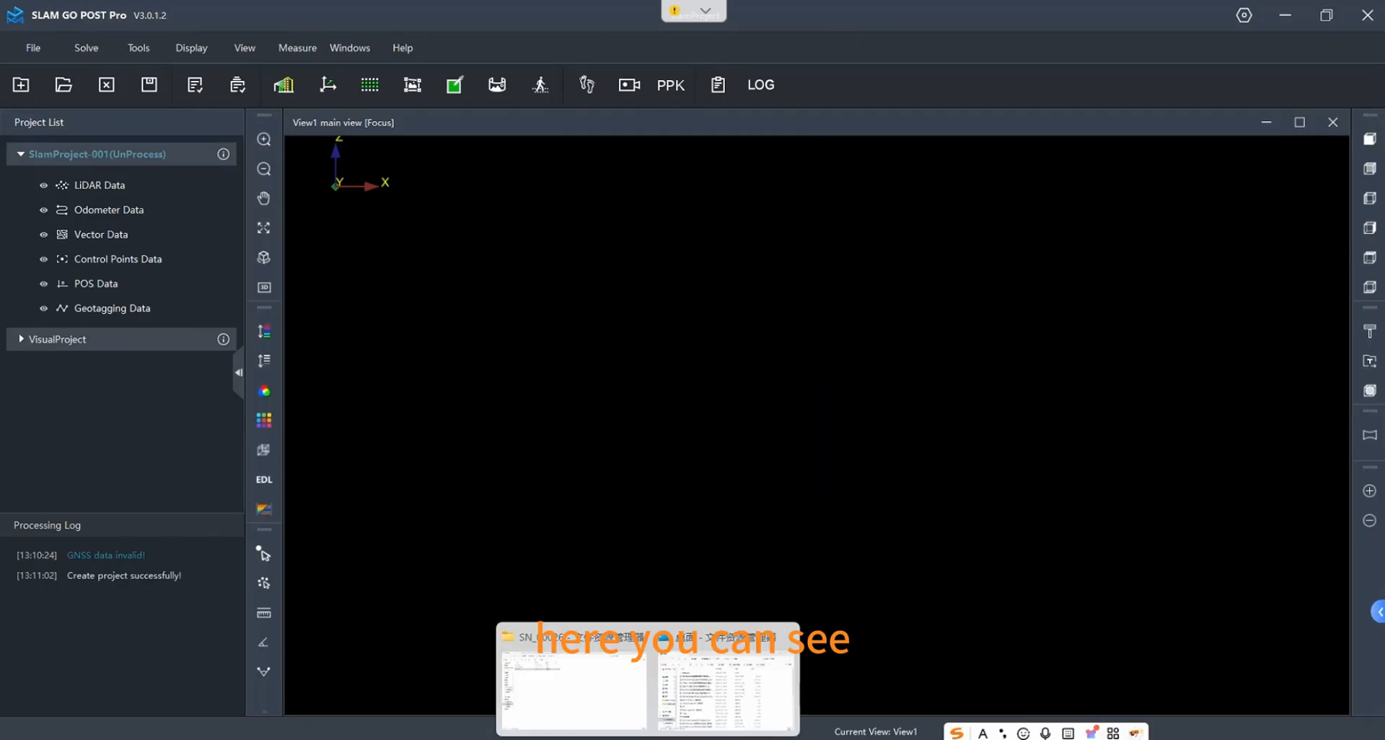
Switch to File Explorer and open GCP.TXT from the SN_00026 folder under 12-19日工厂测试 on drive D.
left_click(581, 692)
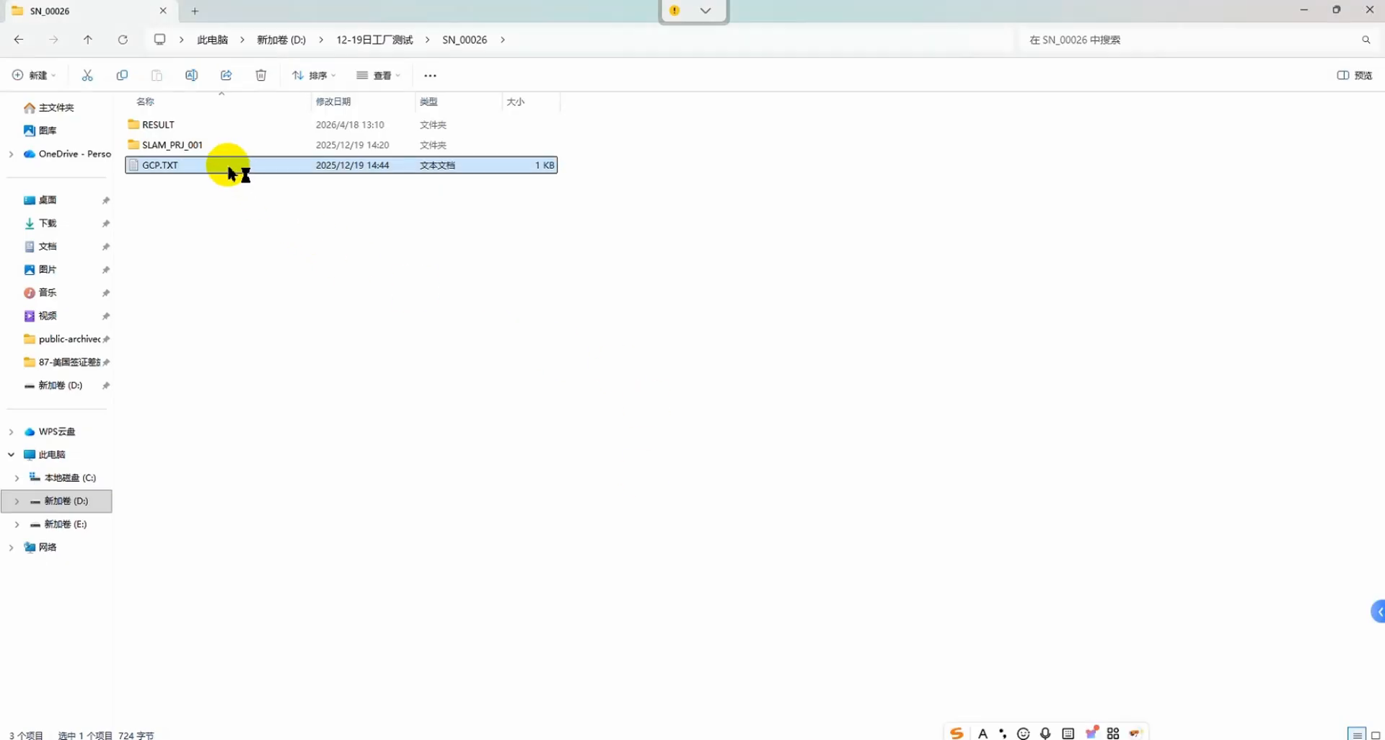
left_click(380, 42)
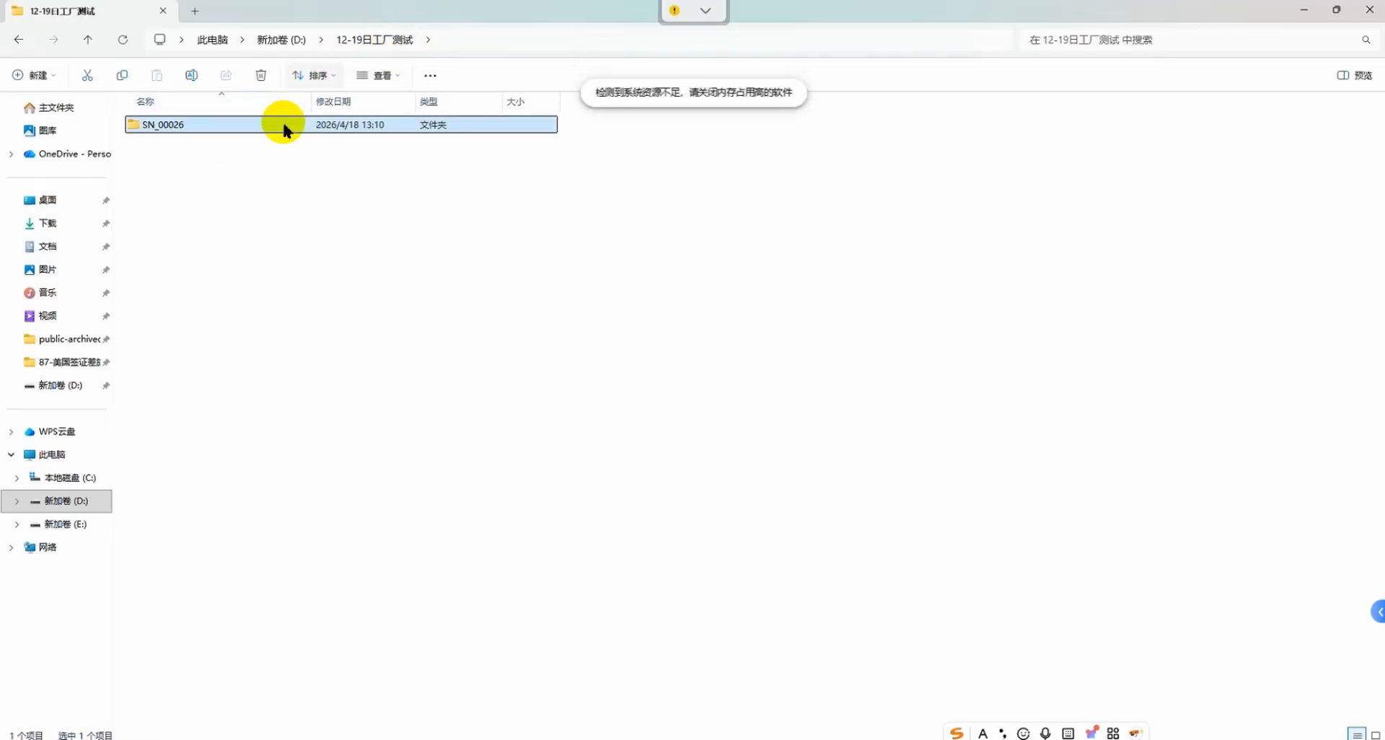
double_click(263, 125)
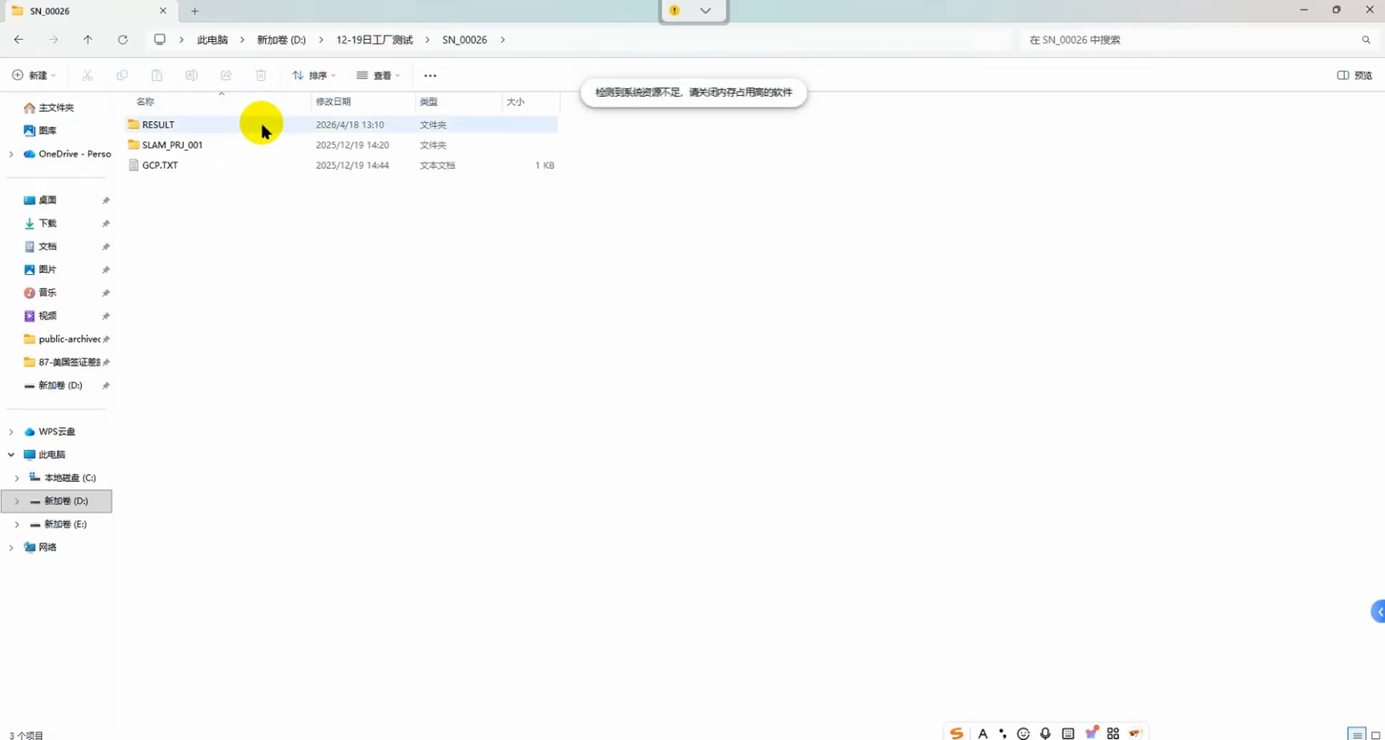
left_click(365, 42)
left_click(286, 41)
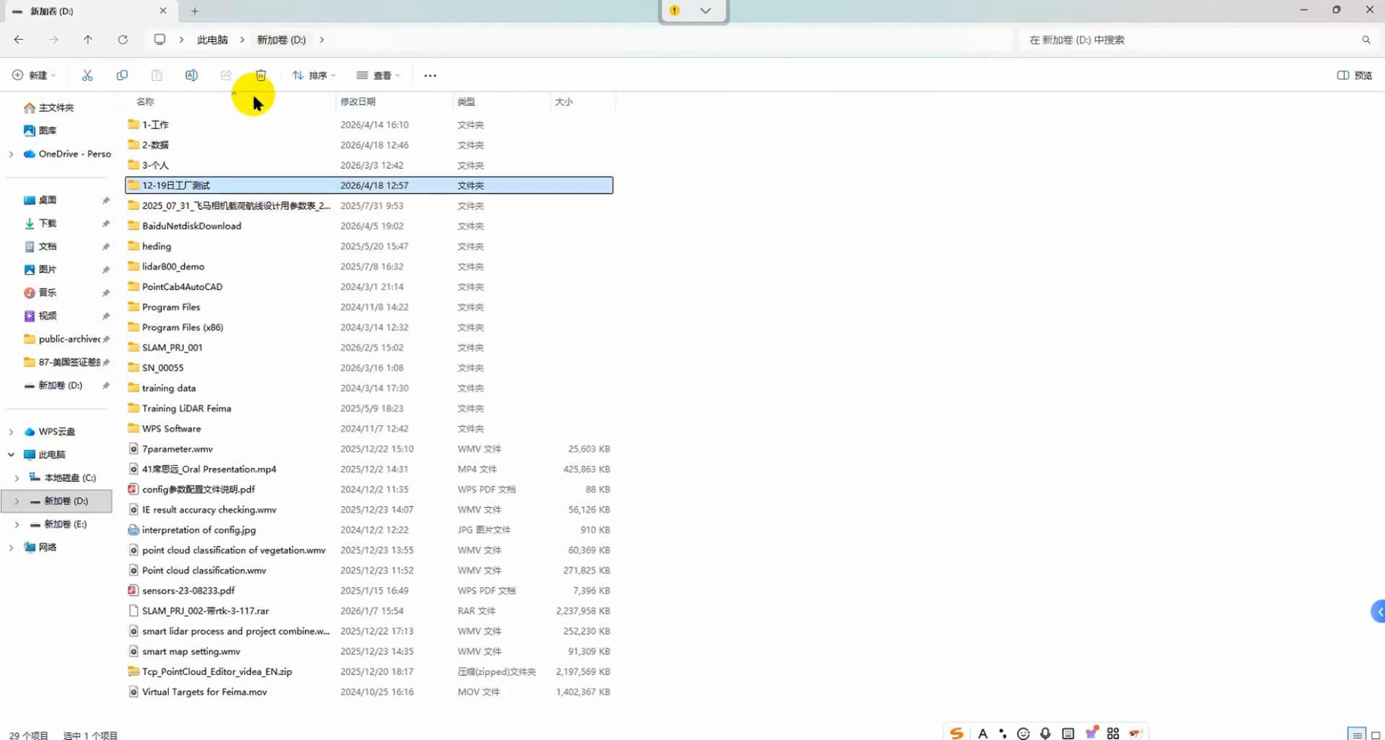
double_click(205, 185)
double_click(192, 127)
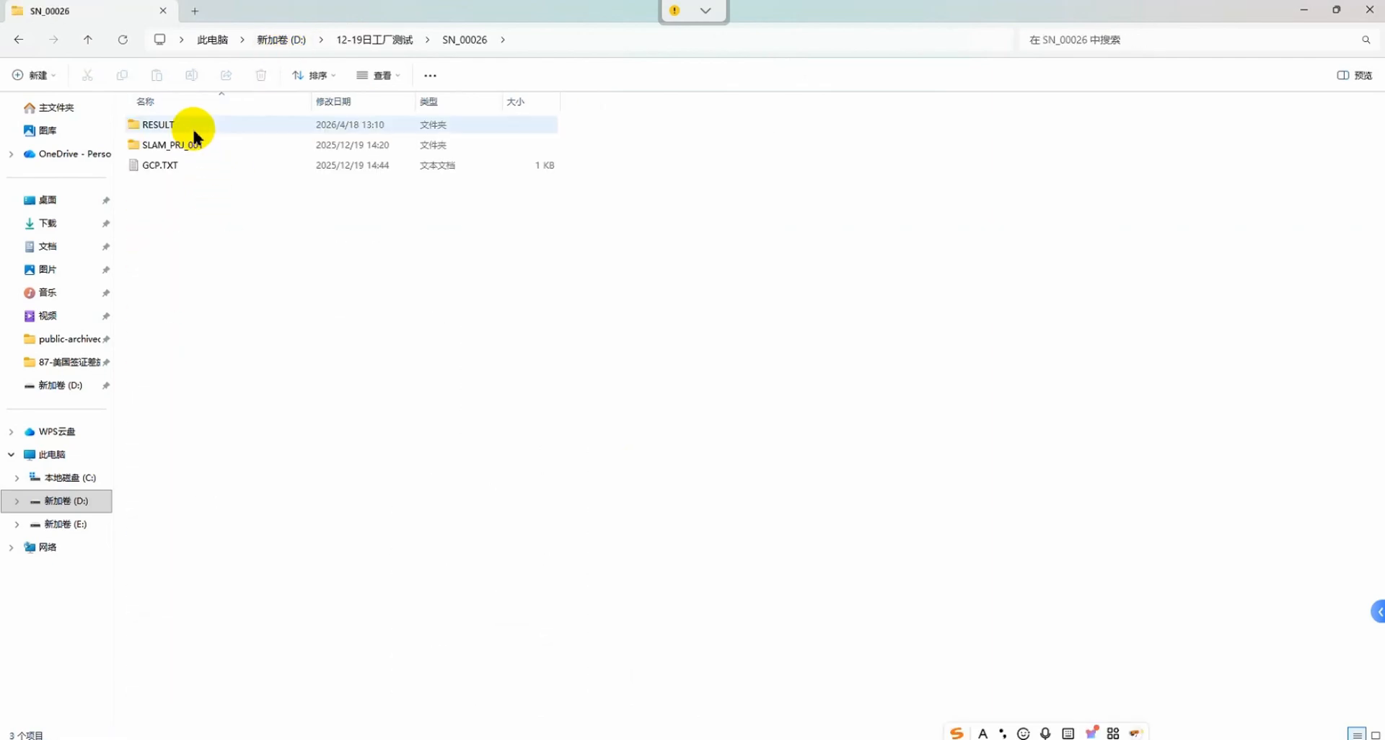
double_click(189, 145)
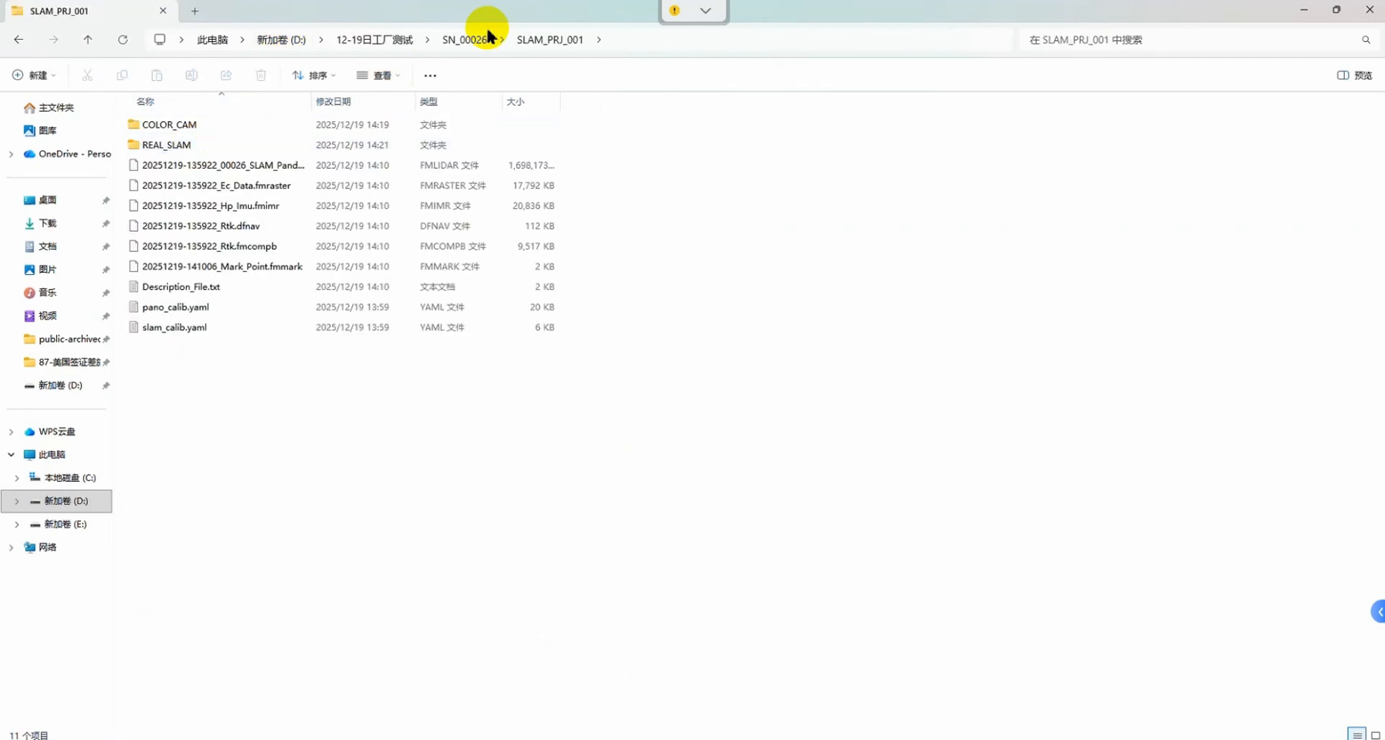
left_click(469, 40)
double_click(173, 166)
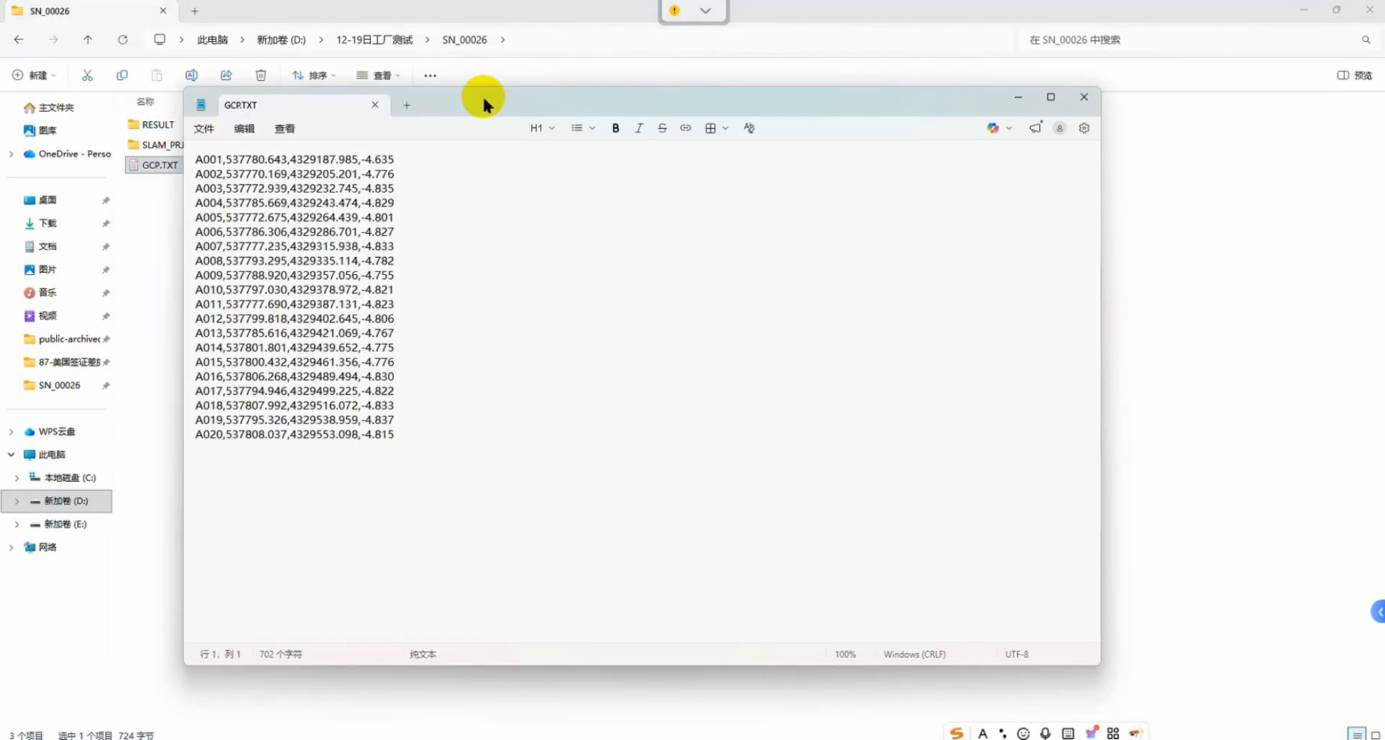
Examine the control point names and coordinates from A001 to A020 in GCP.TXT, and close the file.
left_click_drag(486, 102, 575, 112)
left_click(510, 225)
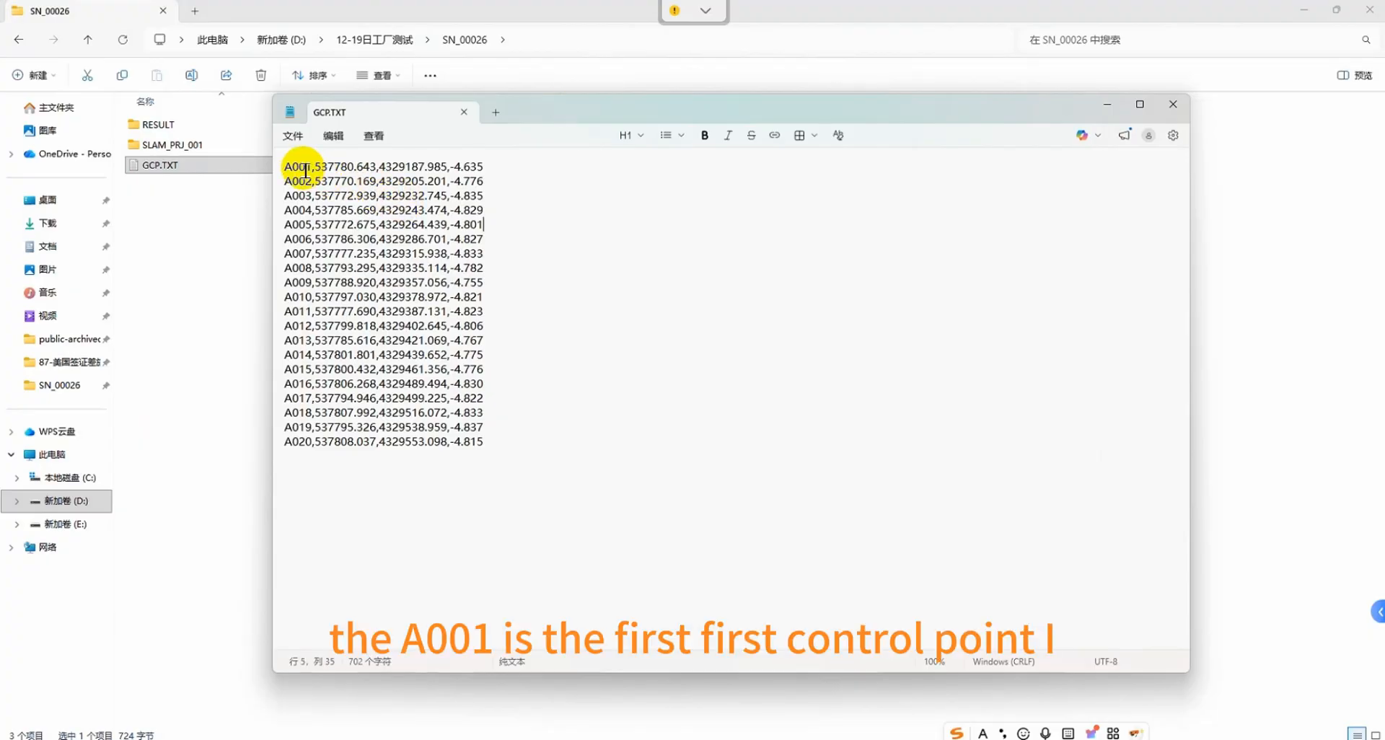
left_click_drag(485, 168, 252, 170)
left_click(356, 194)
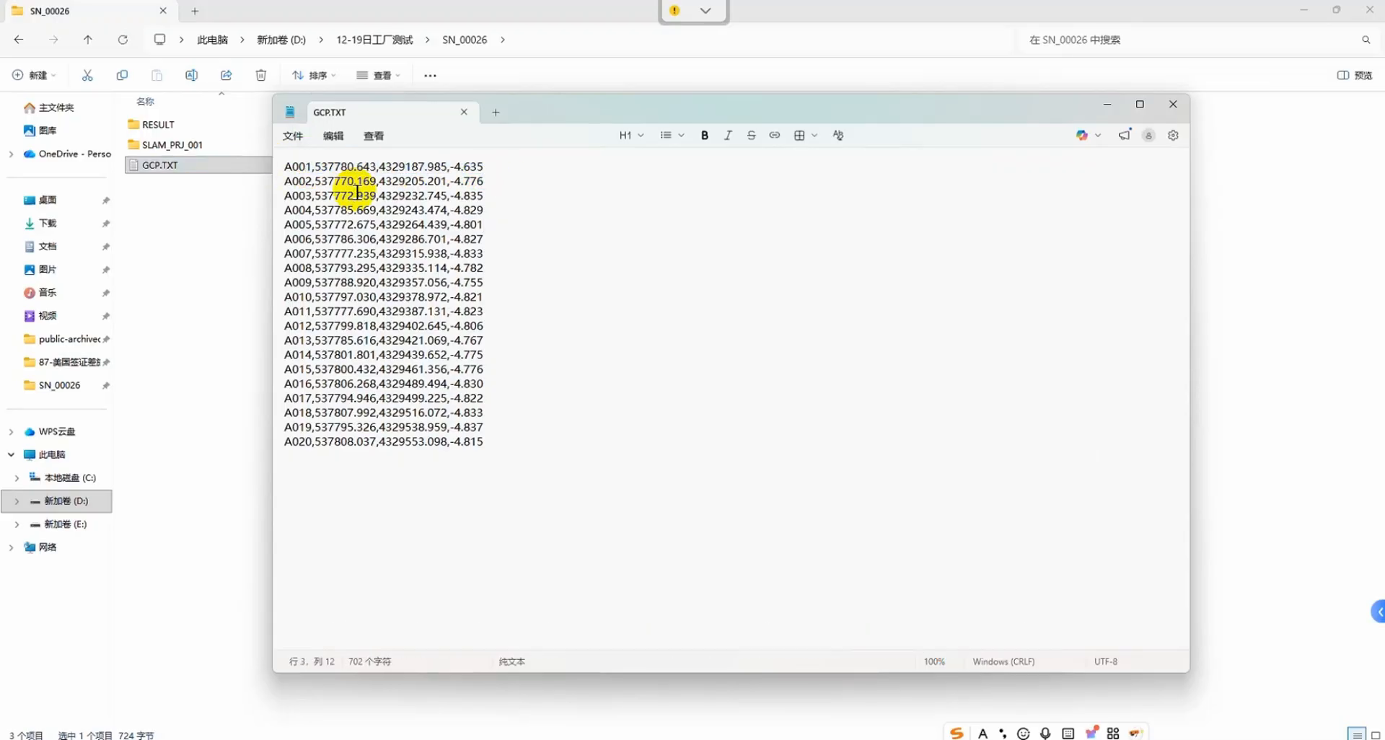
left_click(361, 457)
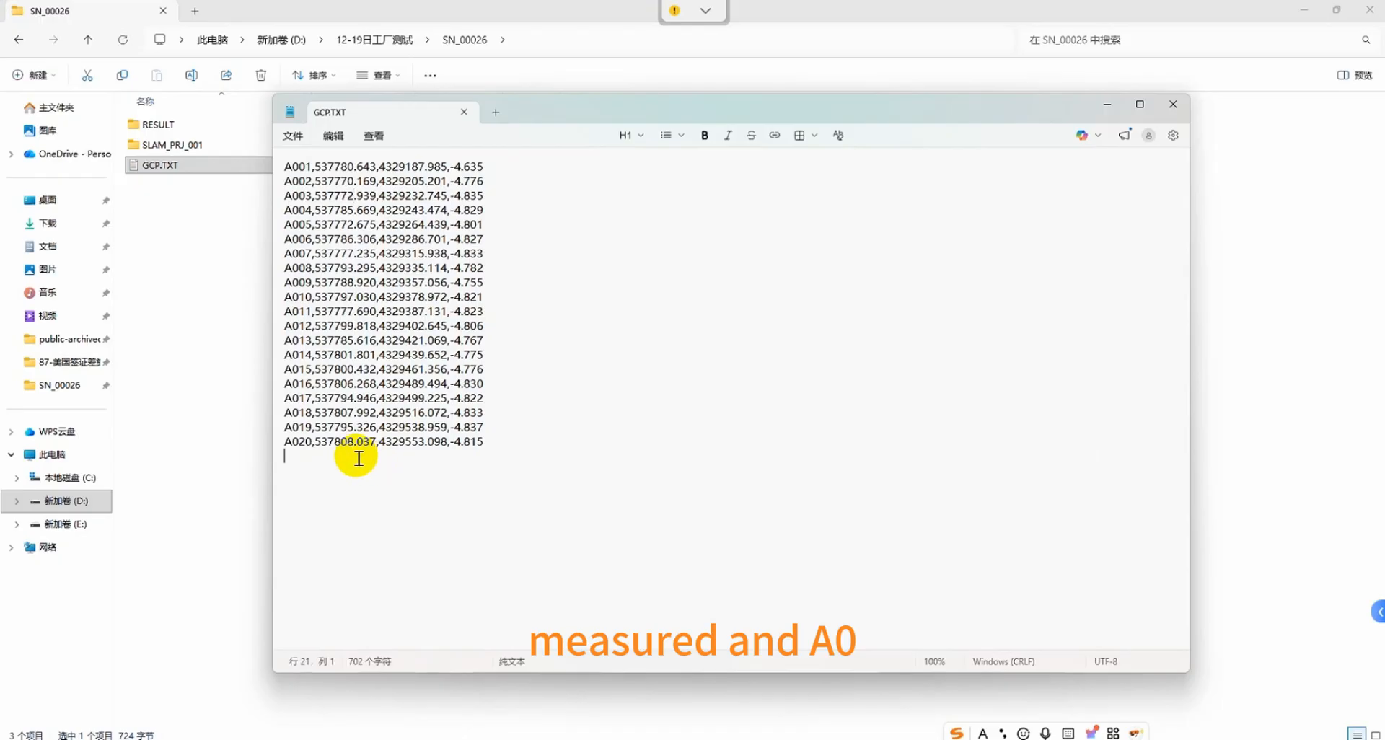
left_click_drag(312, 441, 299, 441)
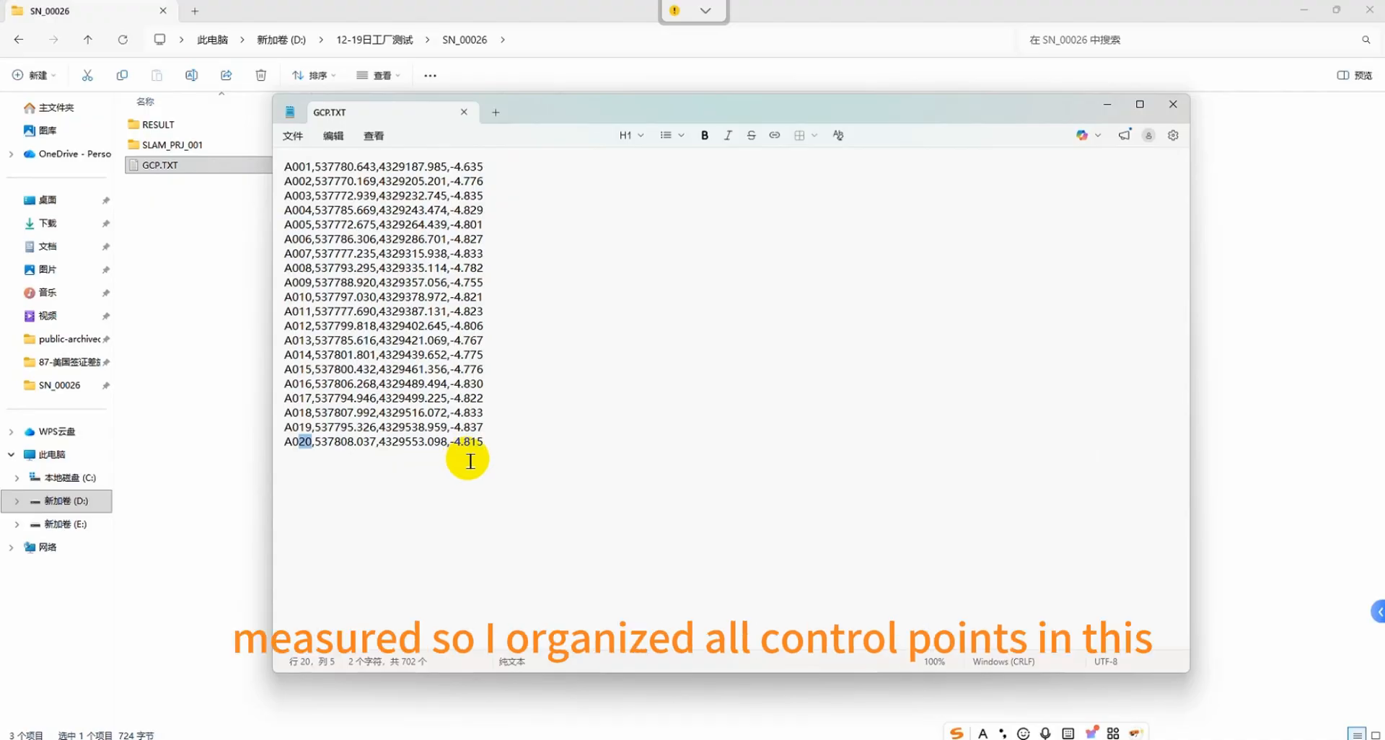
left_click_drag(510, 451, 280, 173)
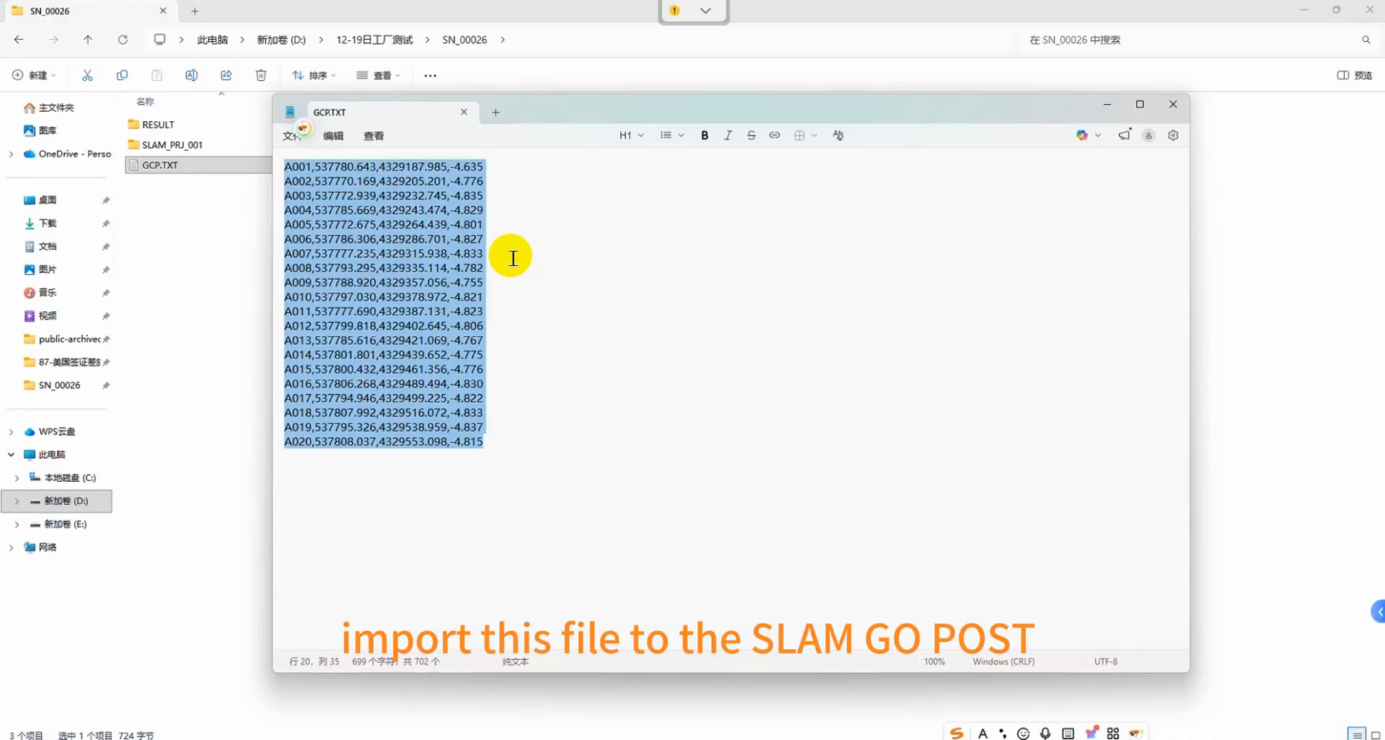
left_click(1180, 110)
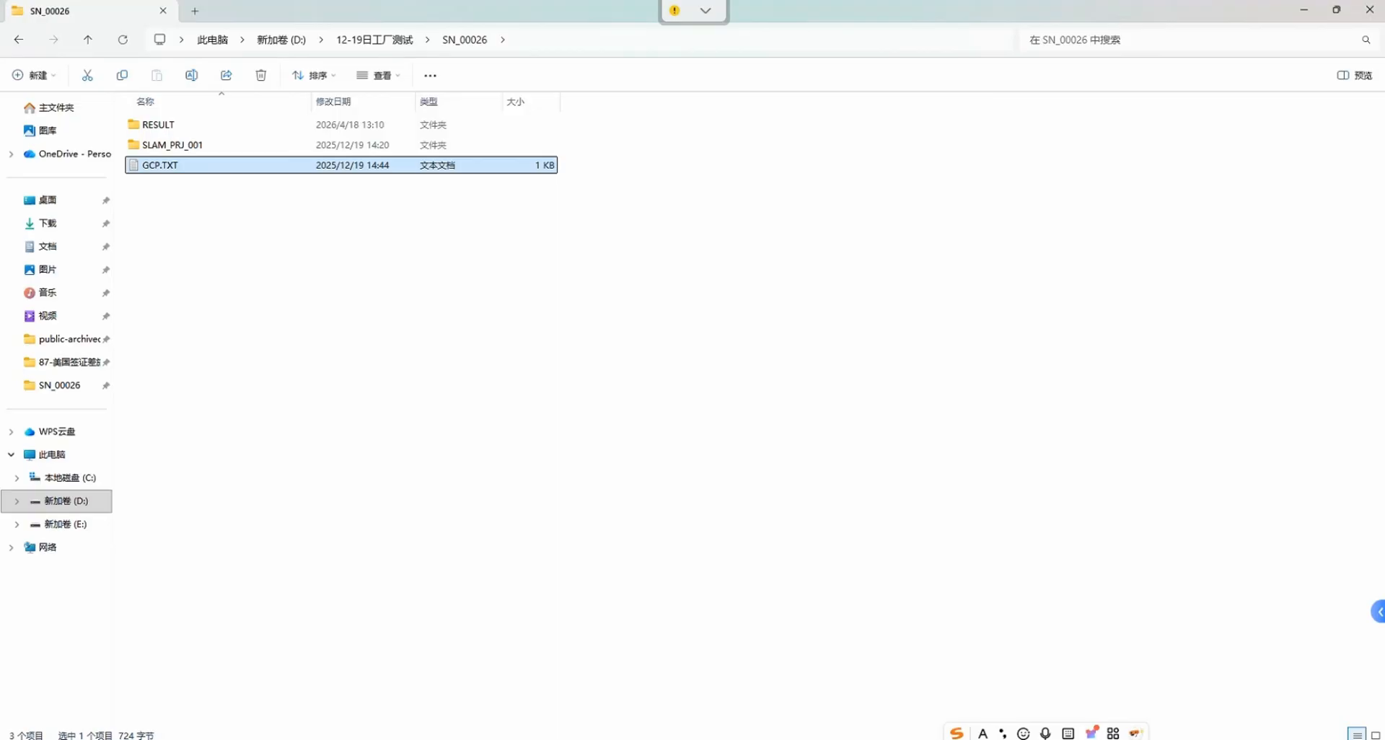
Switch to SLAM GO POST Pro and open GCP.TXT from the SN_00026 folder for import as the project's control points data.
left_click(966, 738)
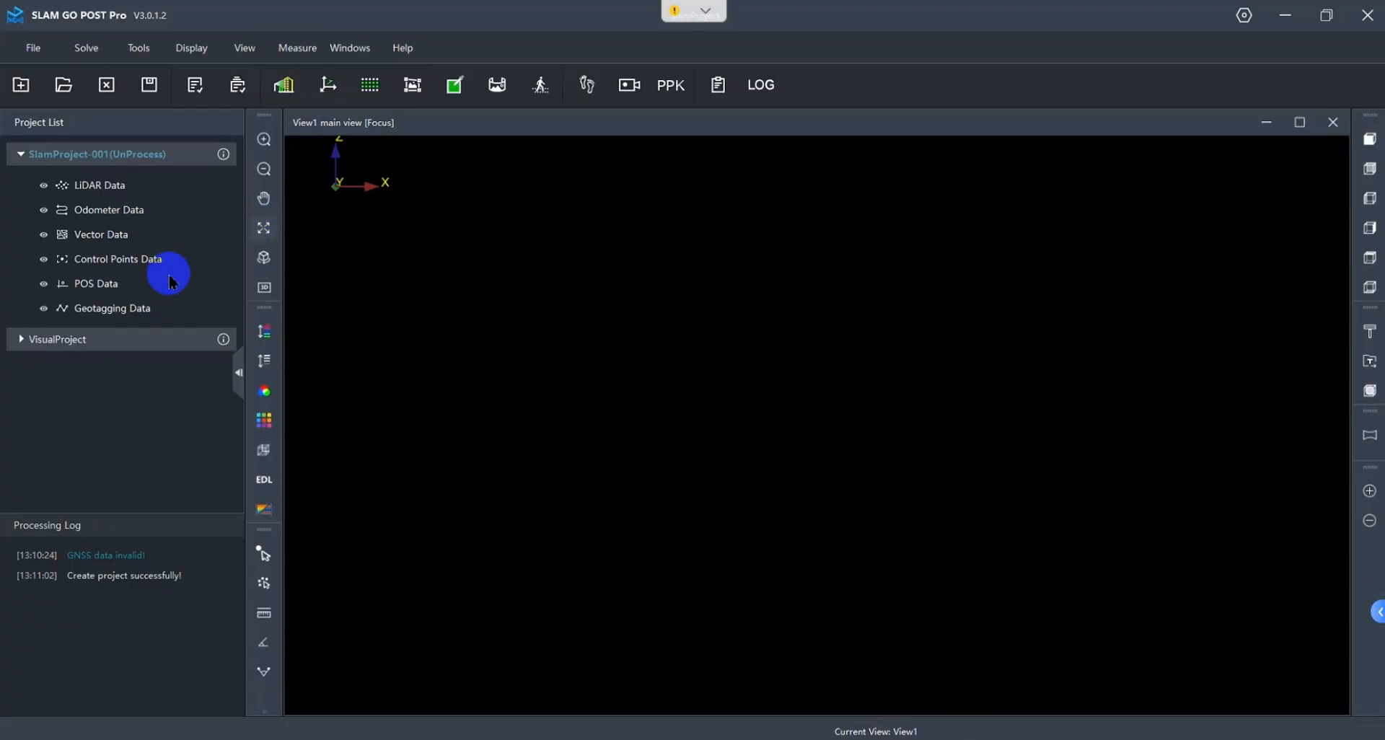
left_click(103, 268)
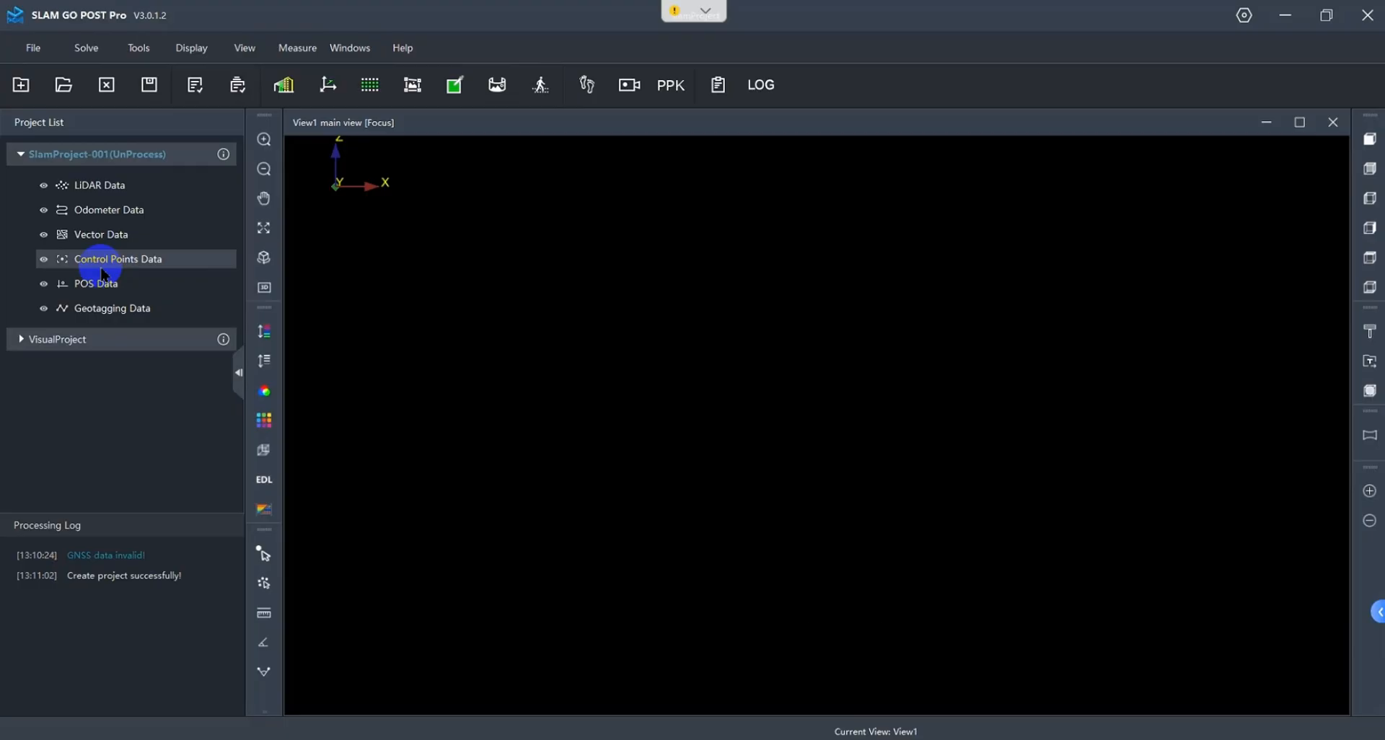
right_click(102, 271)
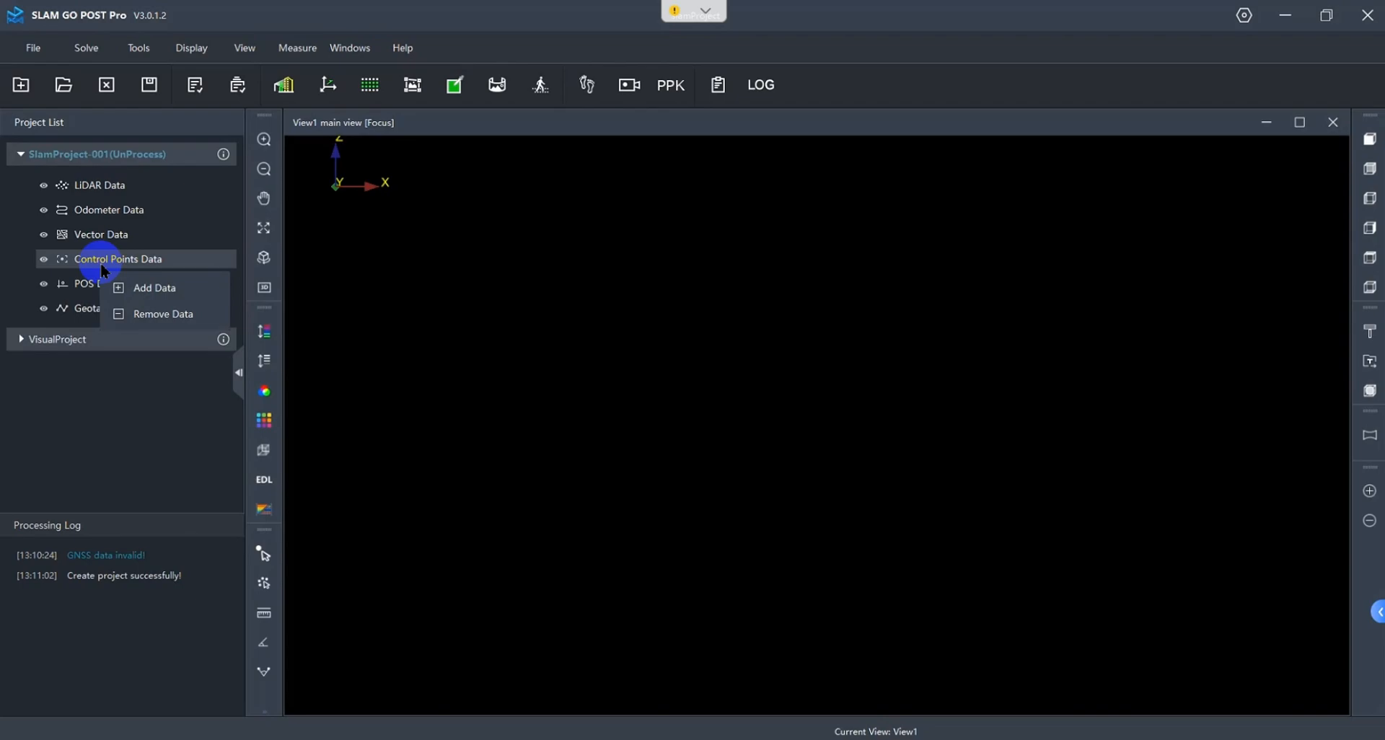
left_click(194, 291)
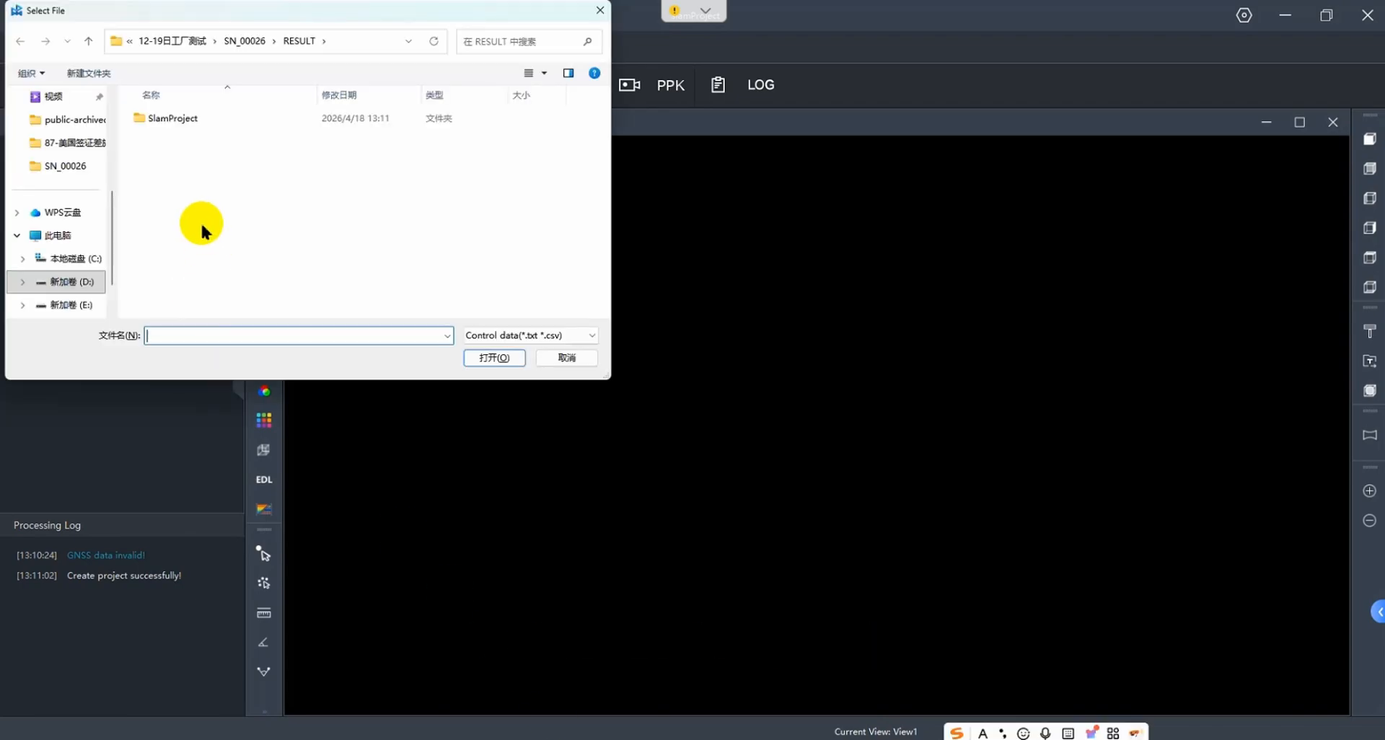
left_click(235, 40)
double_click(189, 166)
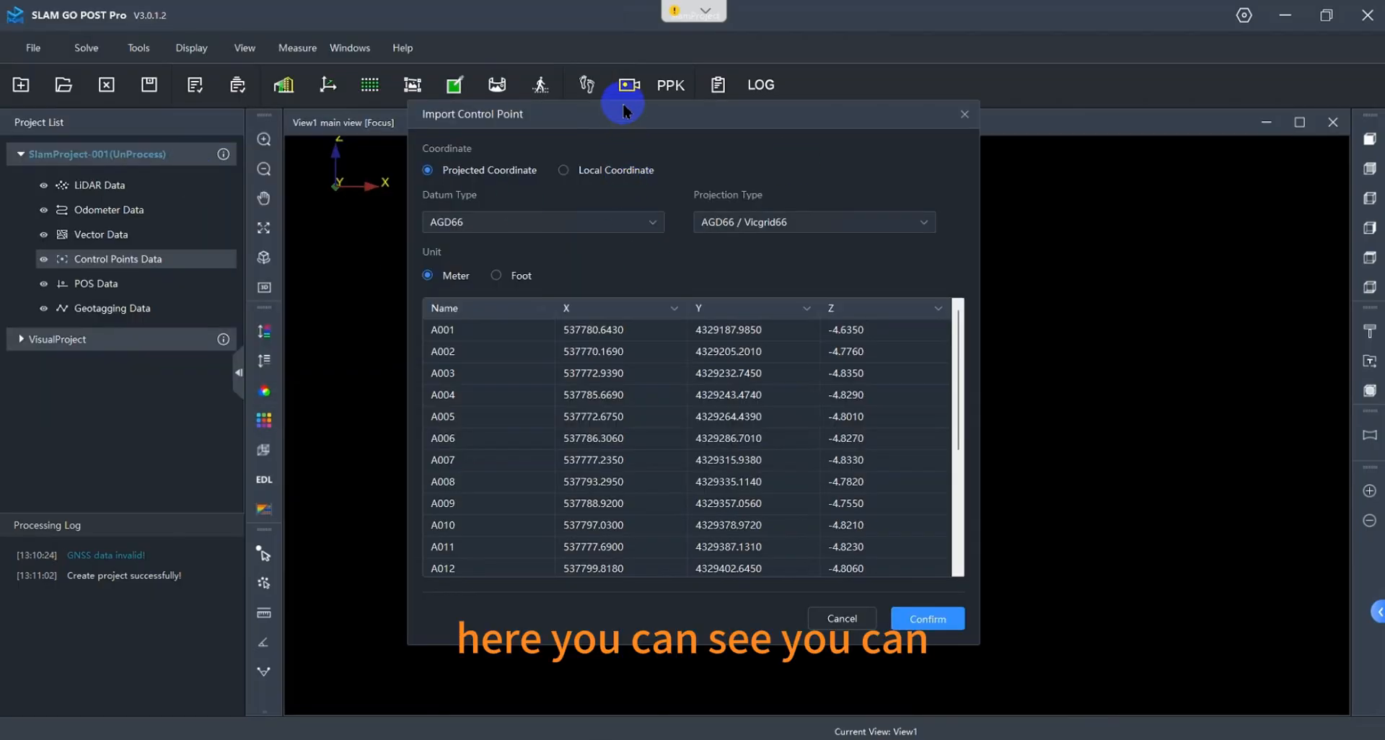
left_click_drag(624, 119, 624, 110)
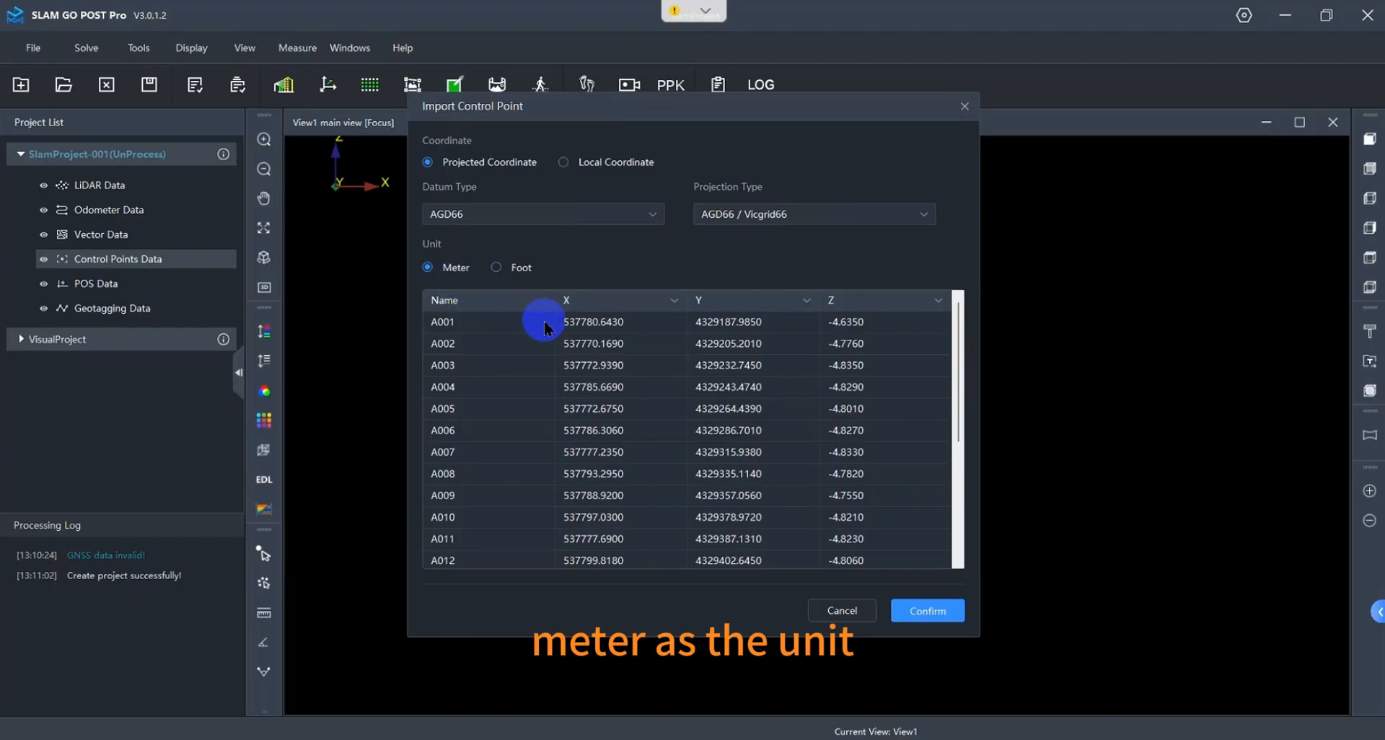
Try assigning Y to the first coordinate column of the control point table, and restore it to X.
left_click(674, 301)
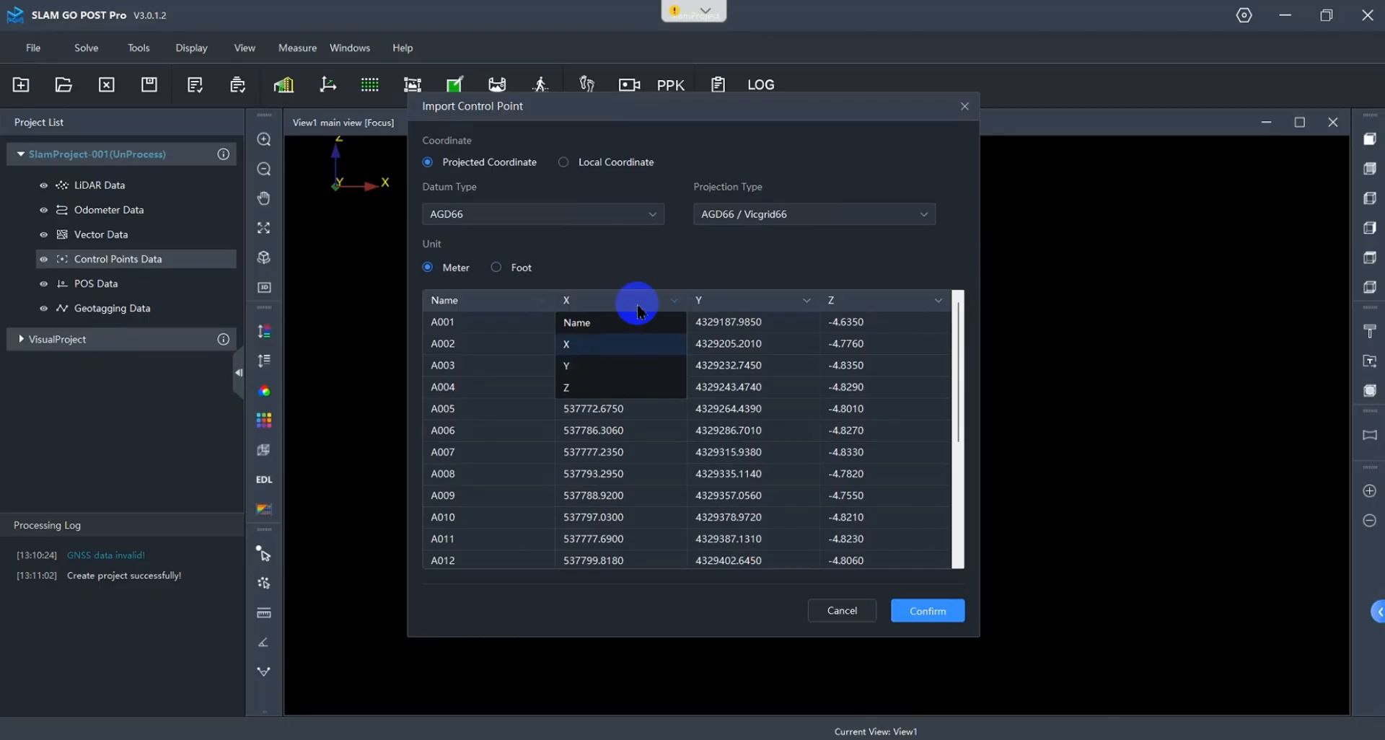
left_click(638, 369)
left_click(655, 300)
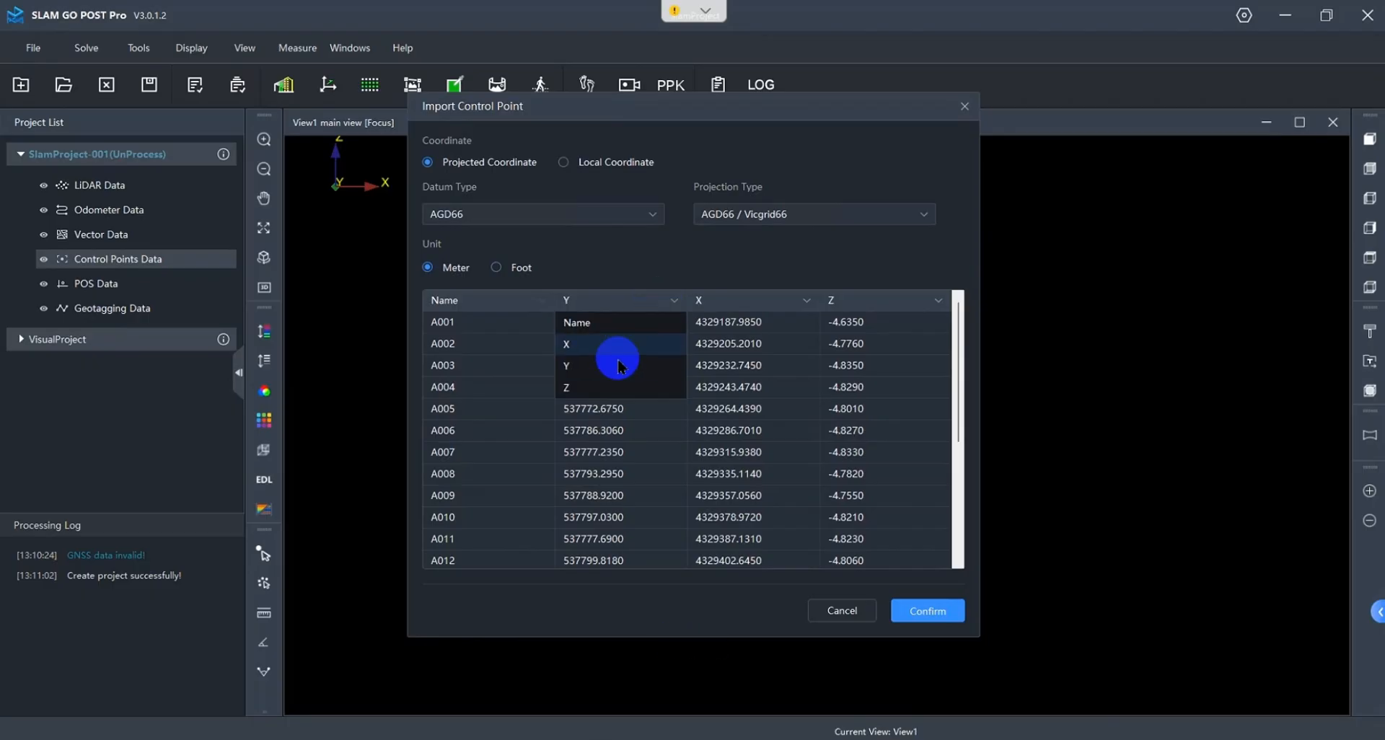
left_click(607, 355)
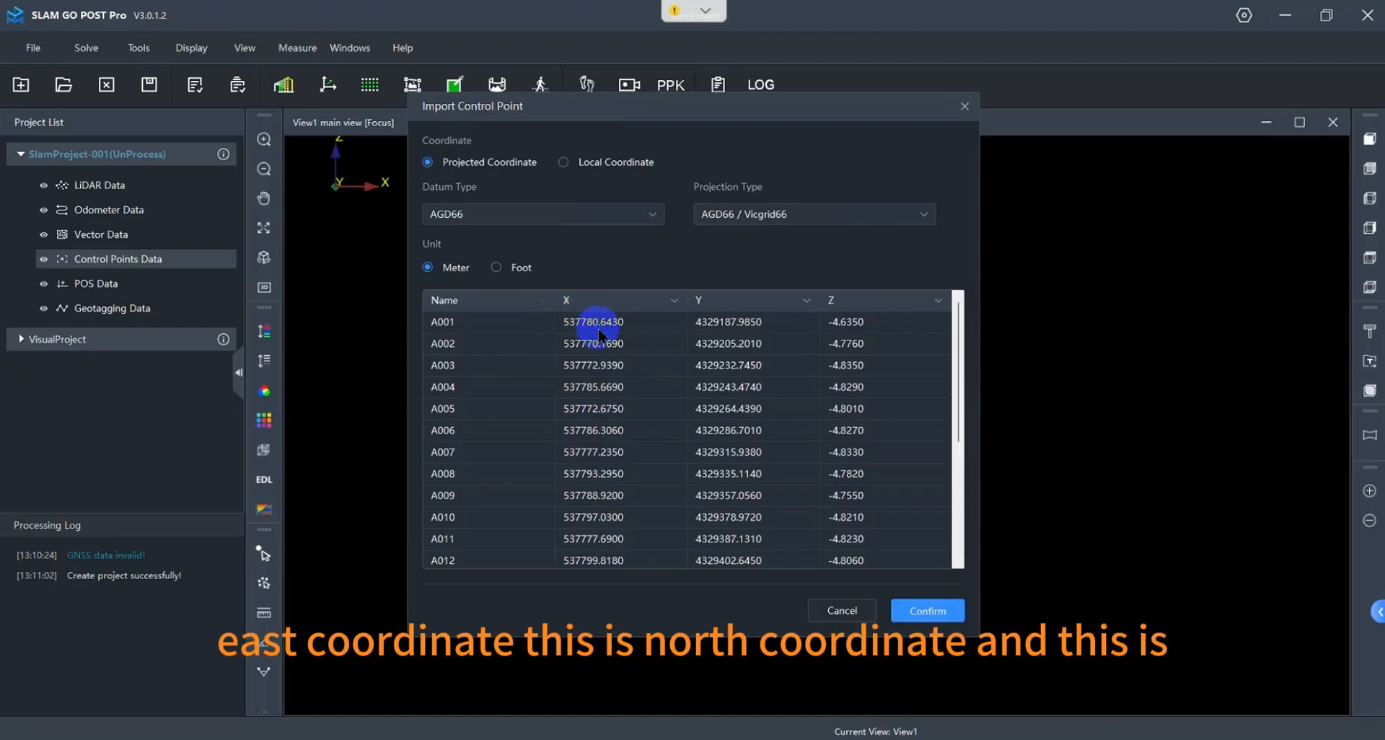
left_click(728, 330)
left_click(880, 326)
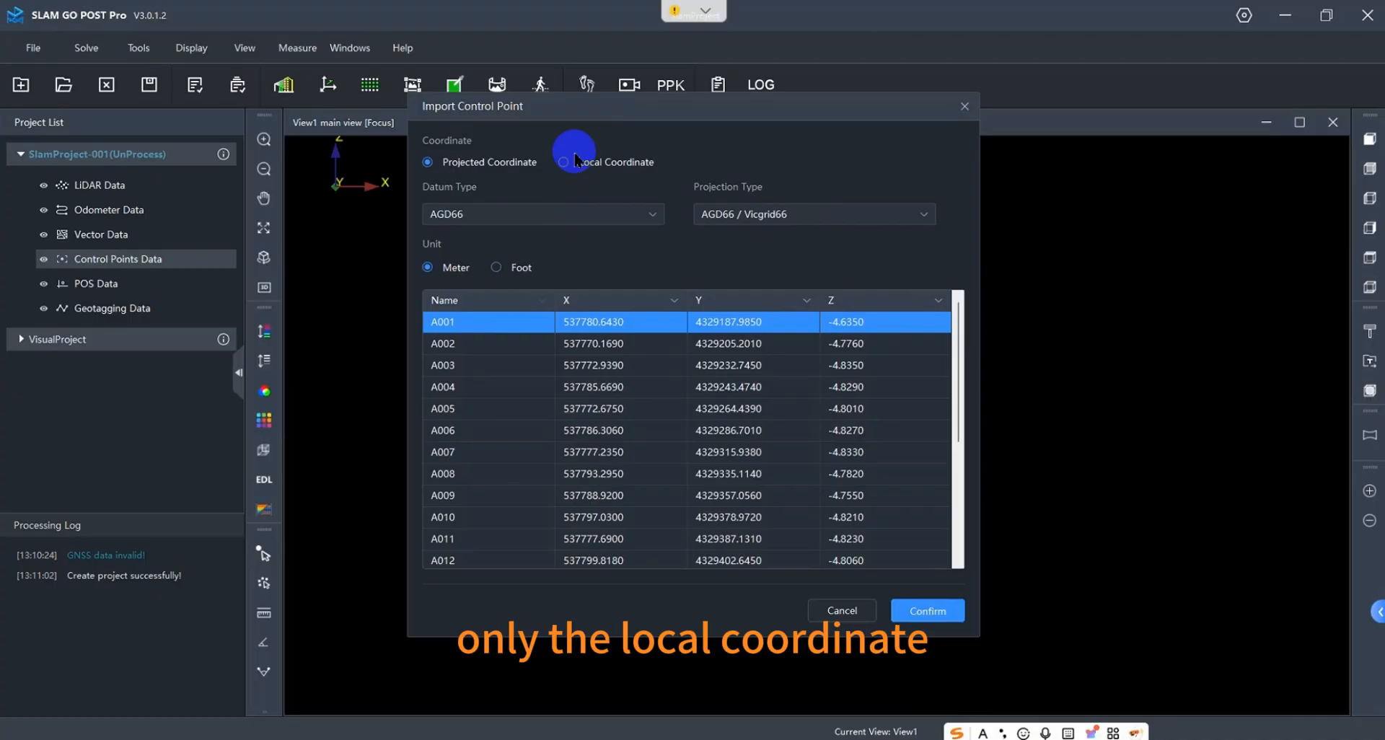
left_click(947, 618)
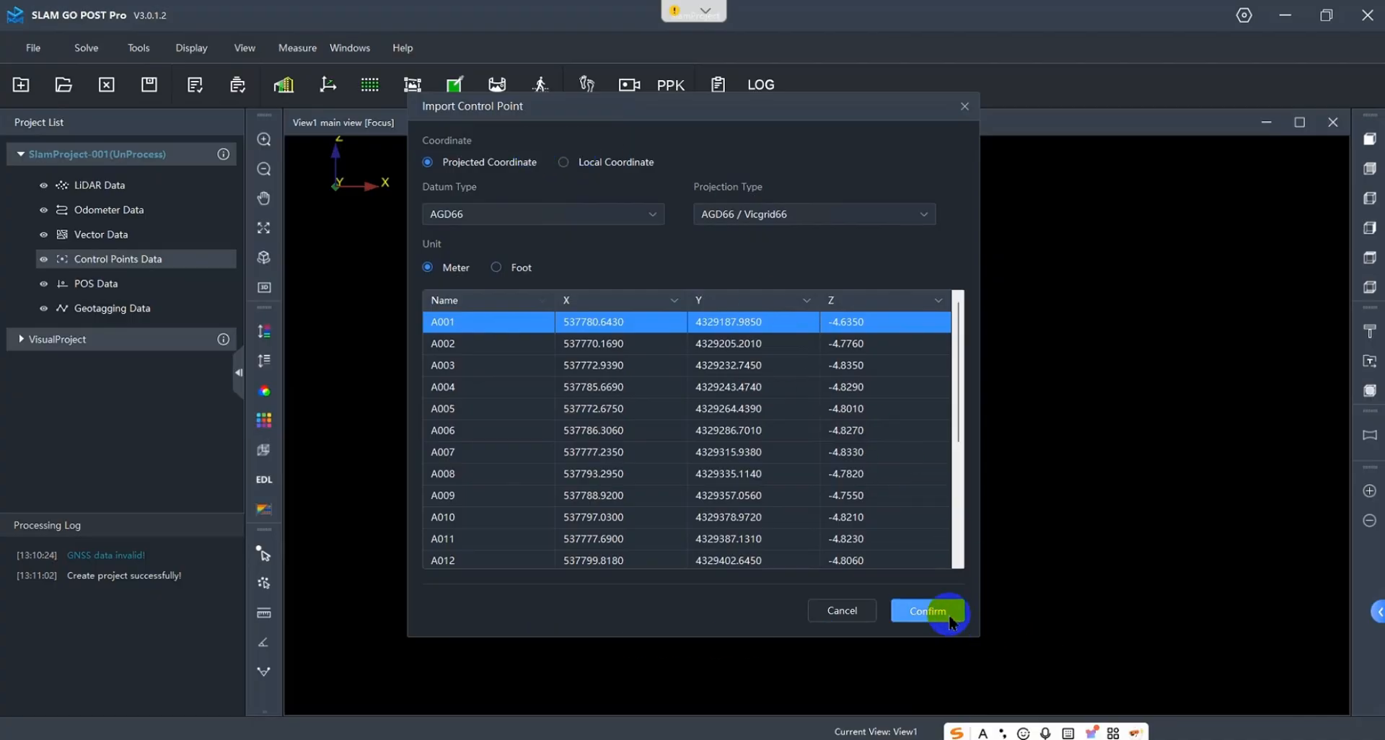
left_click(652, 215)
key("End")
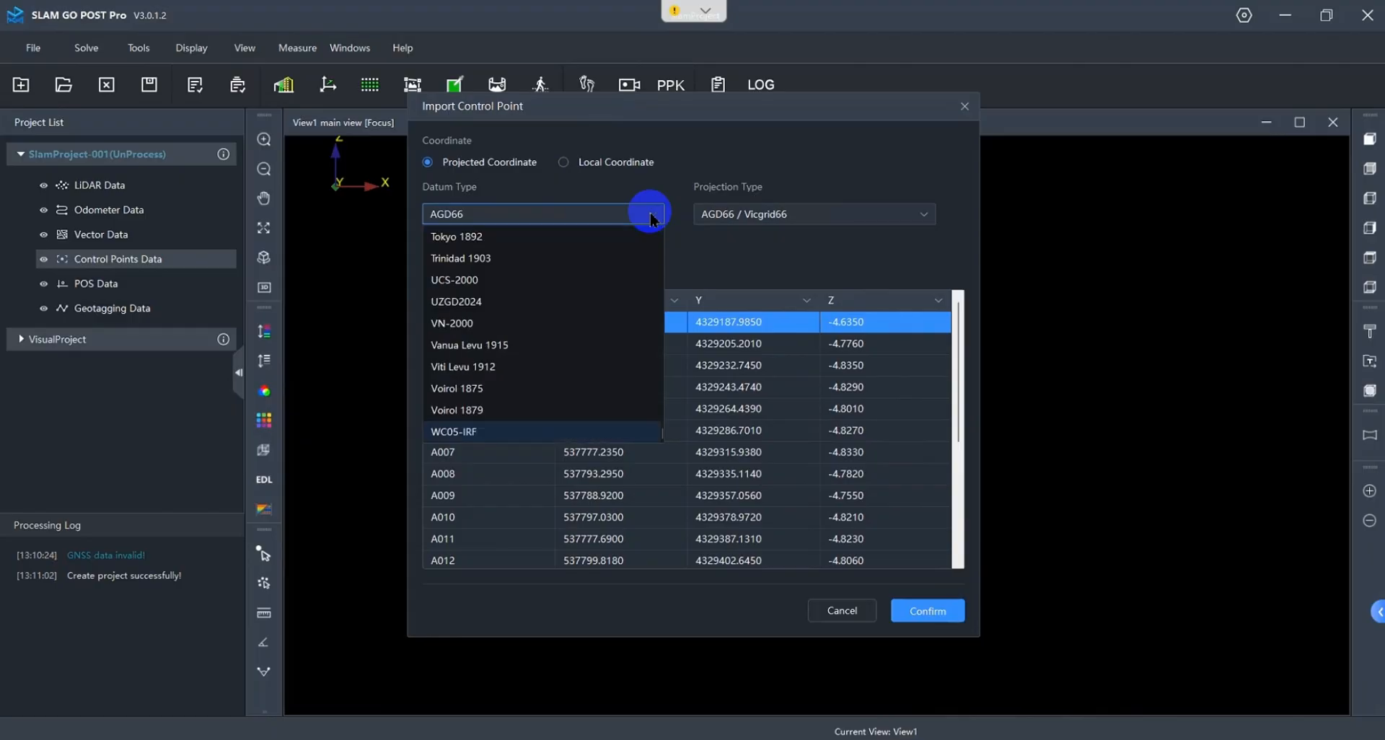
key("c")
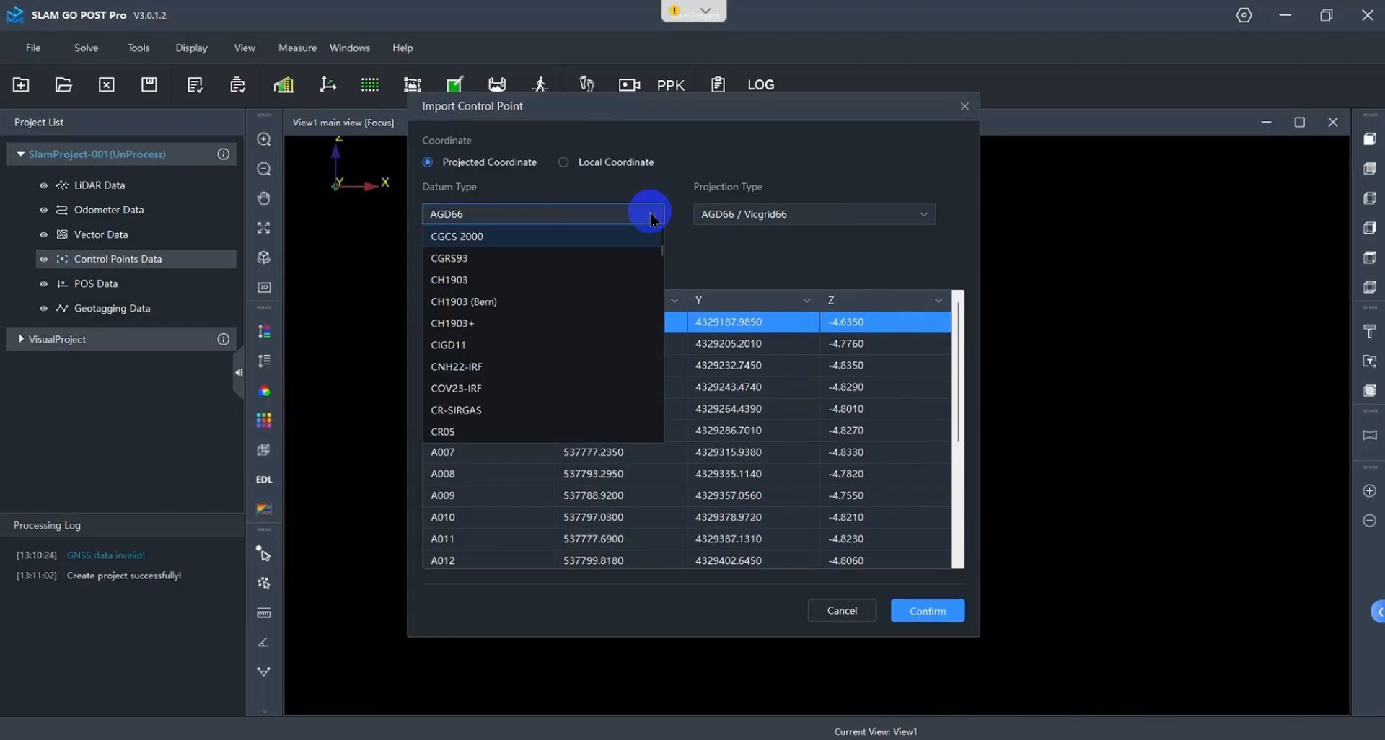
left_click(651, 215)
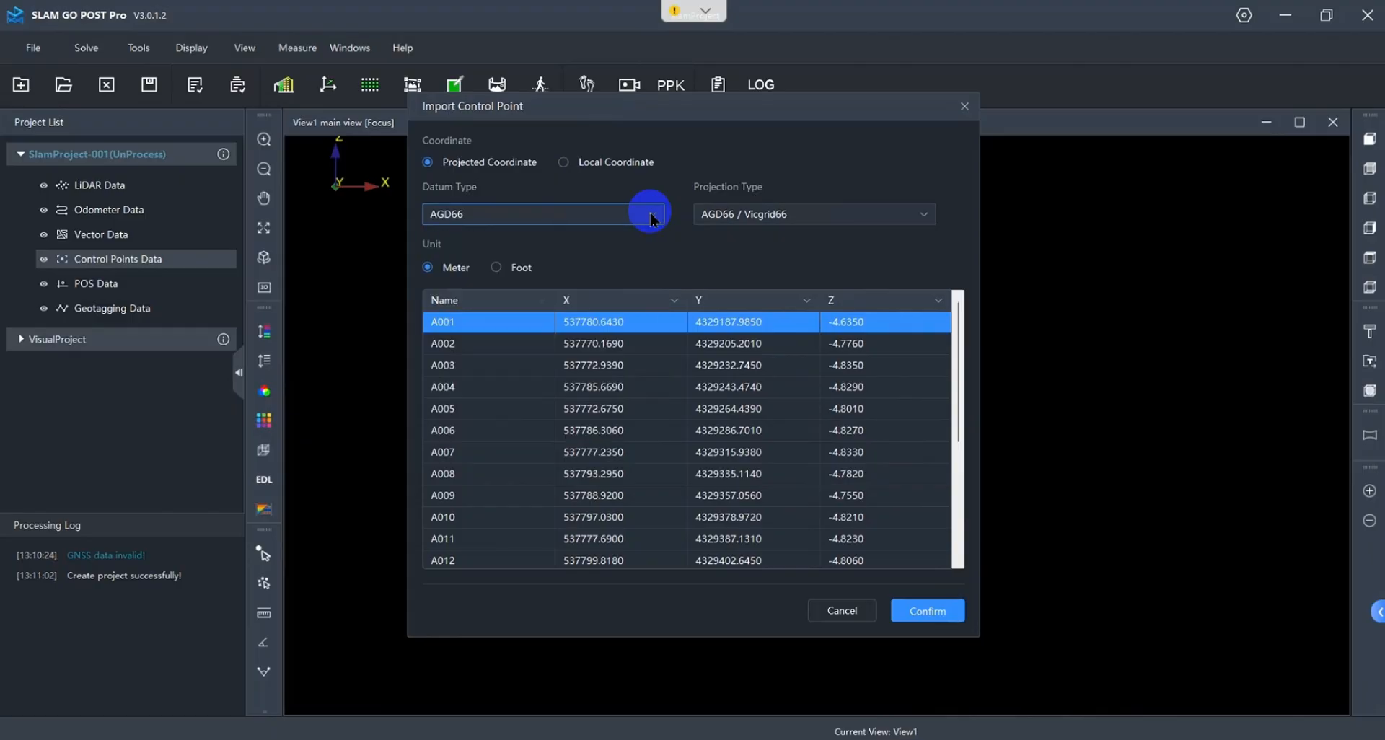
left_click(766, 217)
scroll(830, 366, "down", 1)
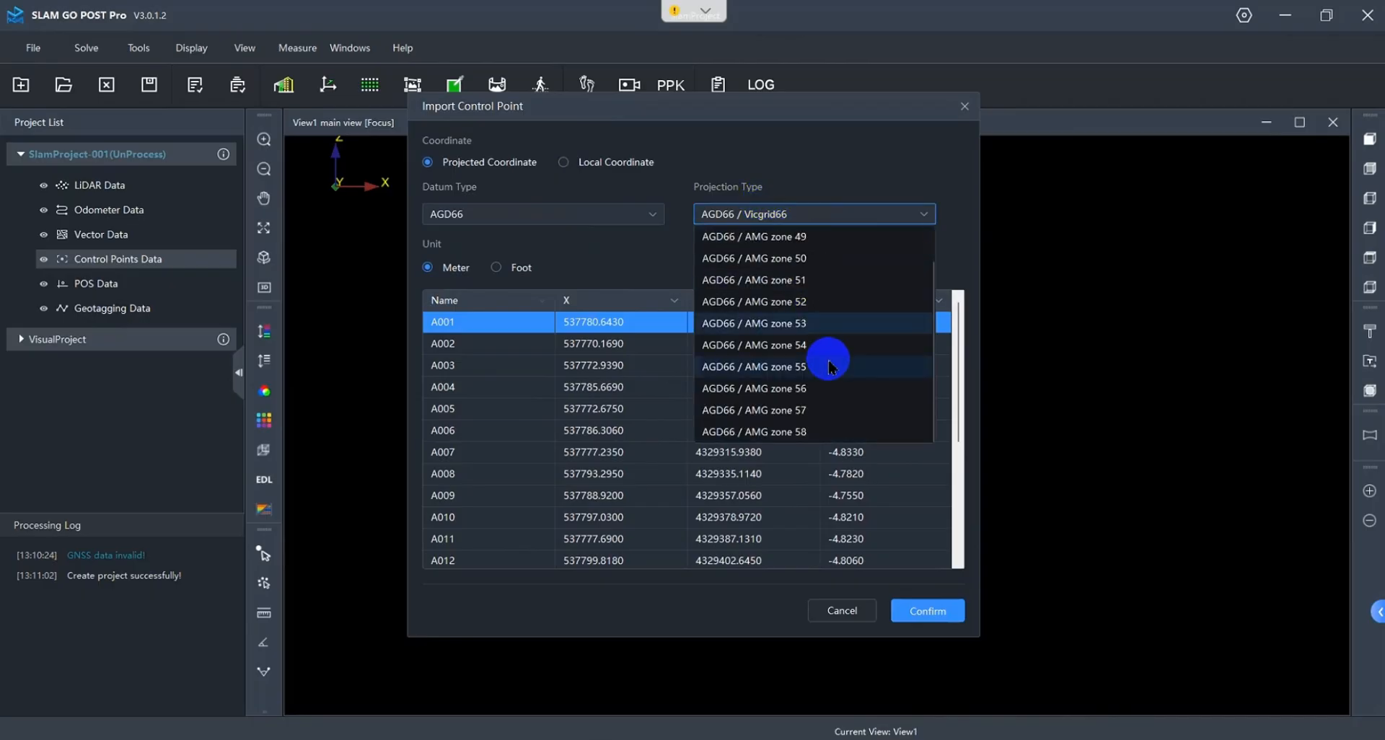
Set the datum to CGCS 2000 and the projection to CGCS2000 / Gauss-Kruger CM 117E, and confirm the control point import.
left_click(645, 213)
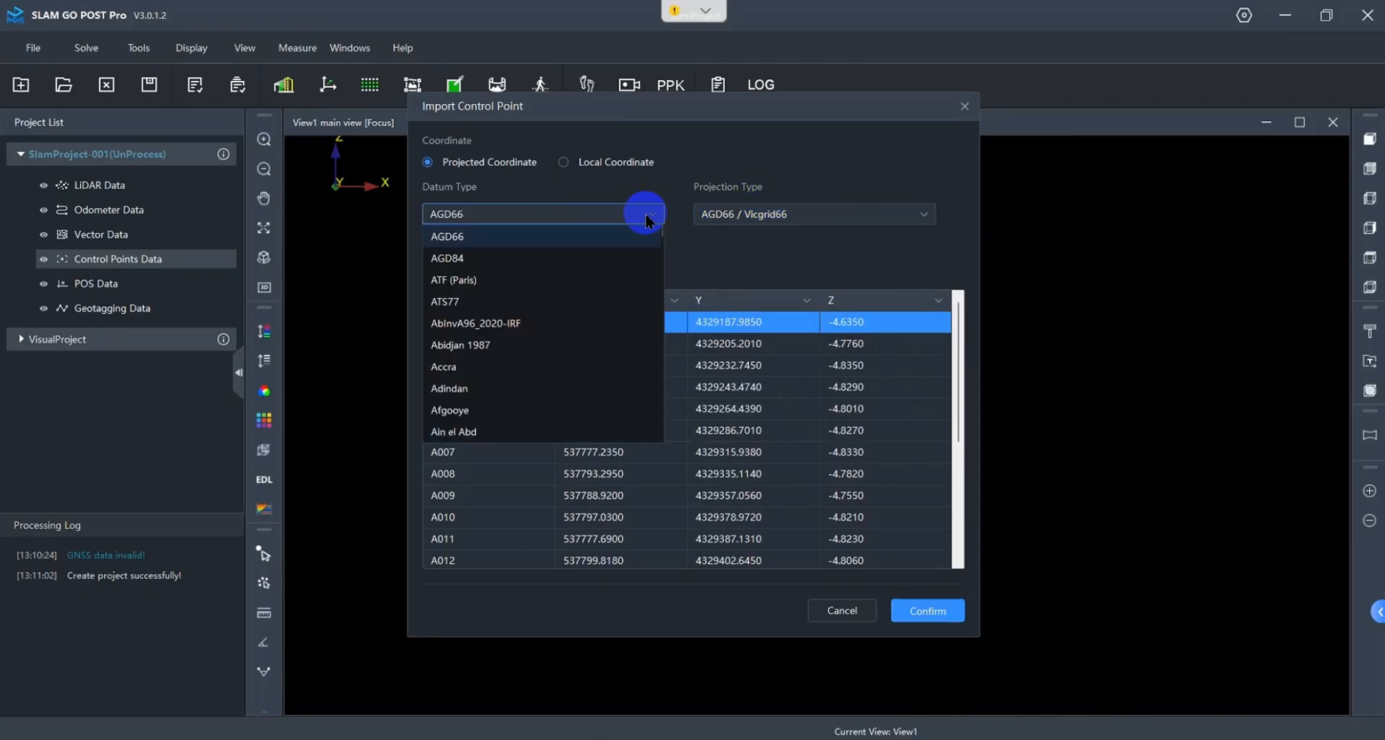
key("c")
left_click(547, 218)
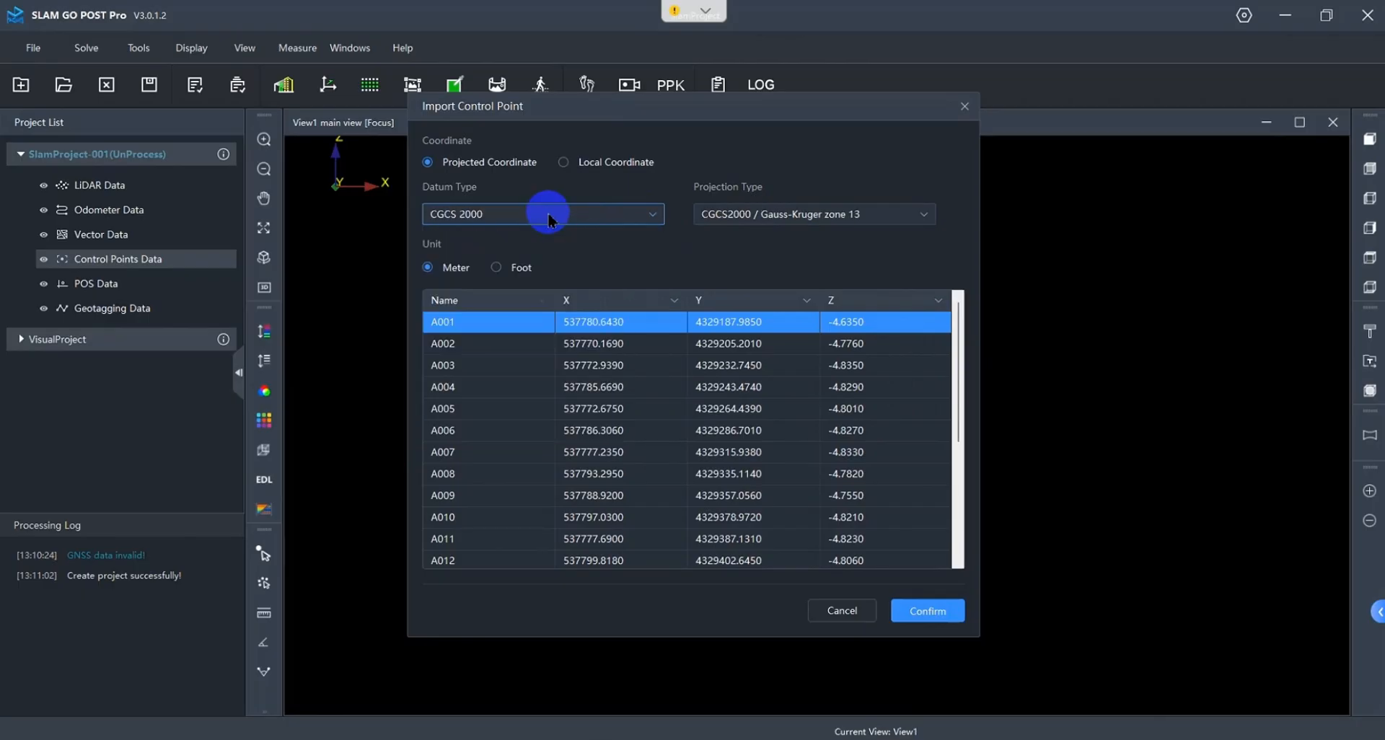
left_click(803, 212)
scroll(829, 346, "down", 5)
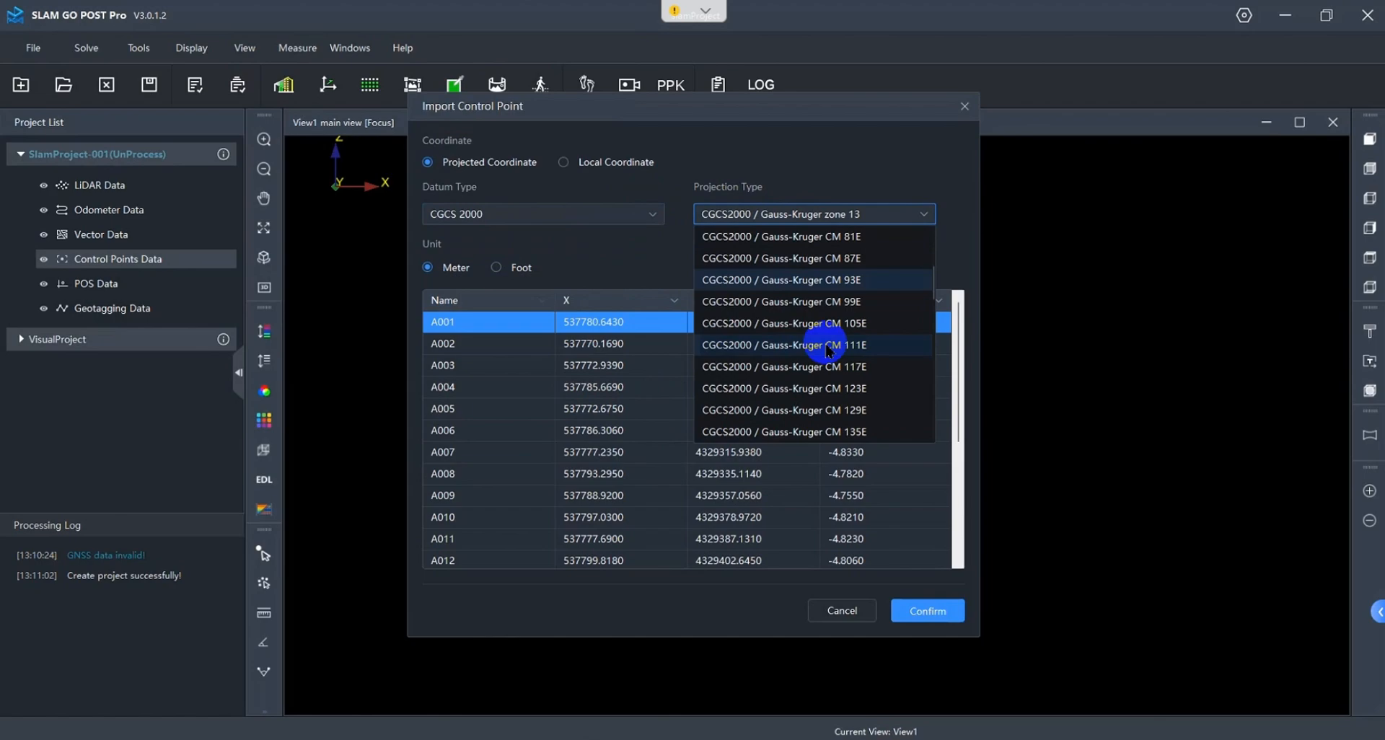
left_click(828, 368)
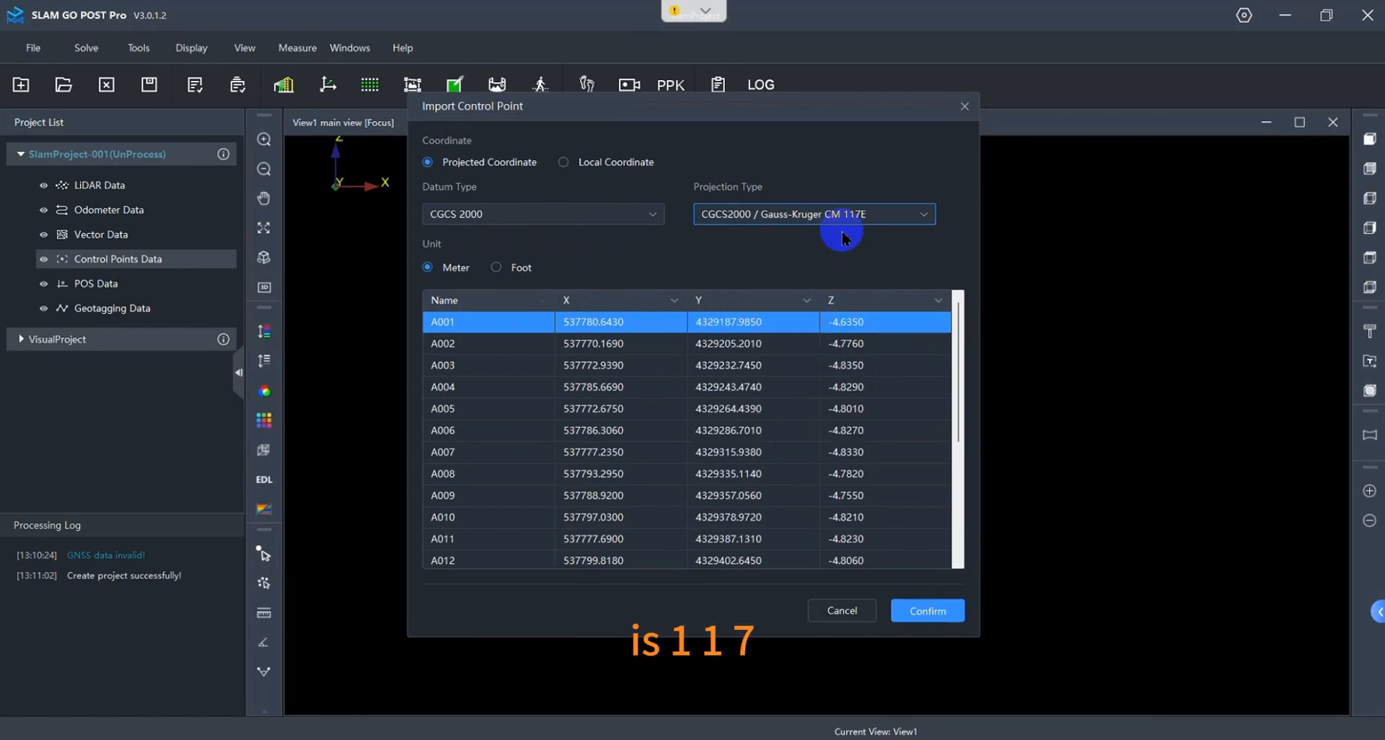
left_click(937, 612)
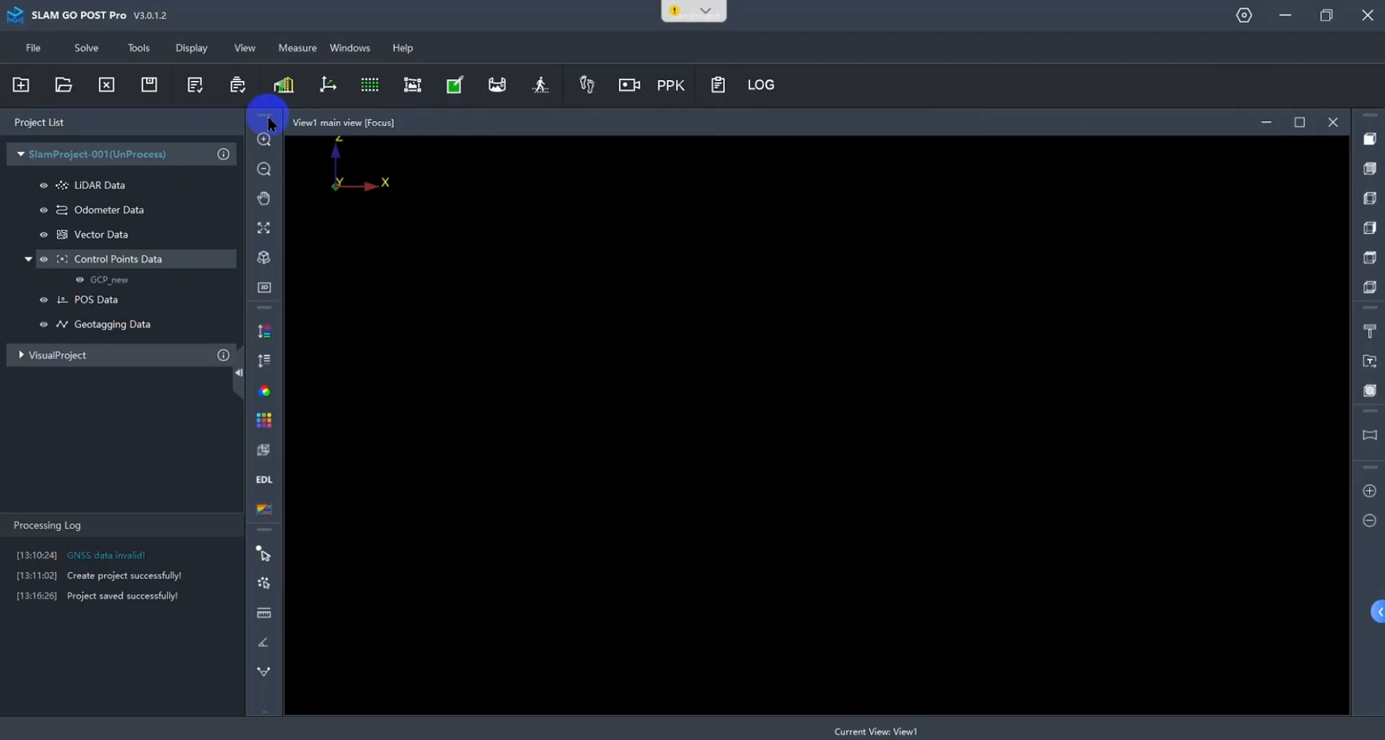
Open the Onekey solve settings and use Nonrigid as the directional method for orientation.
left_click(90, 49)
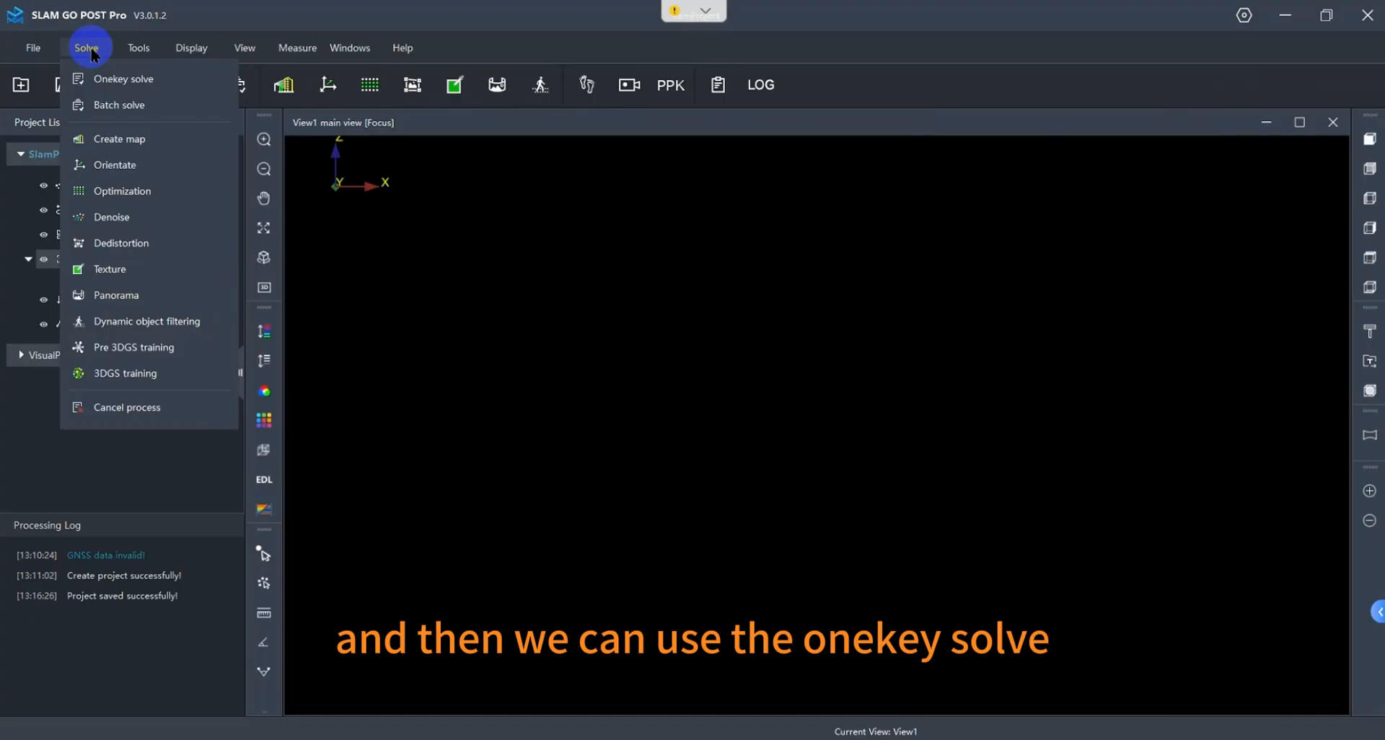
left_click(134, 80)
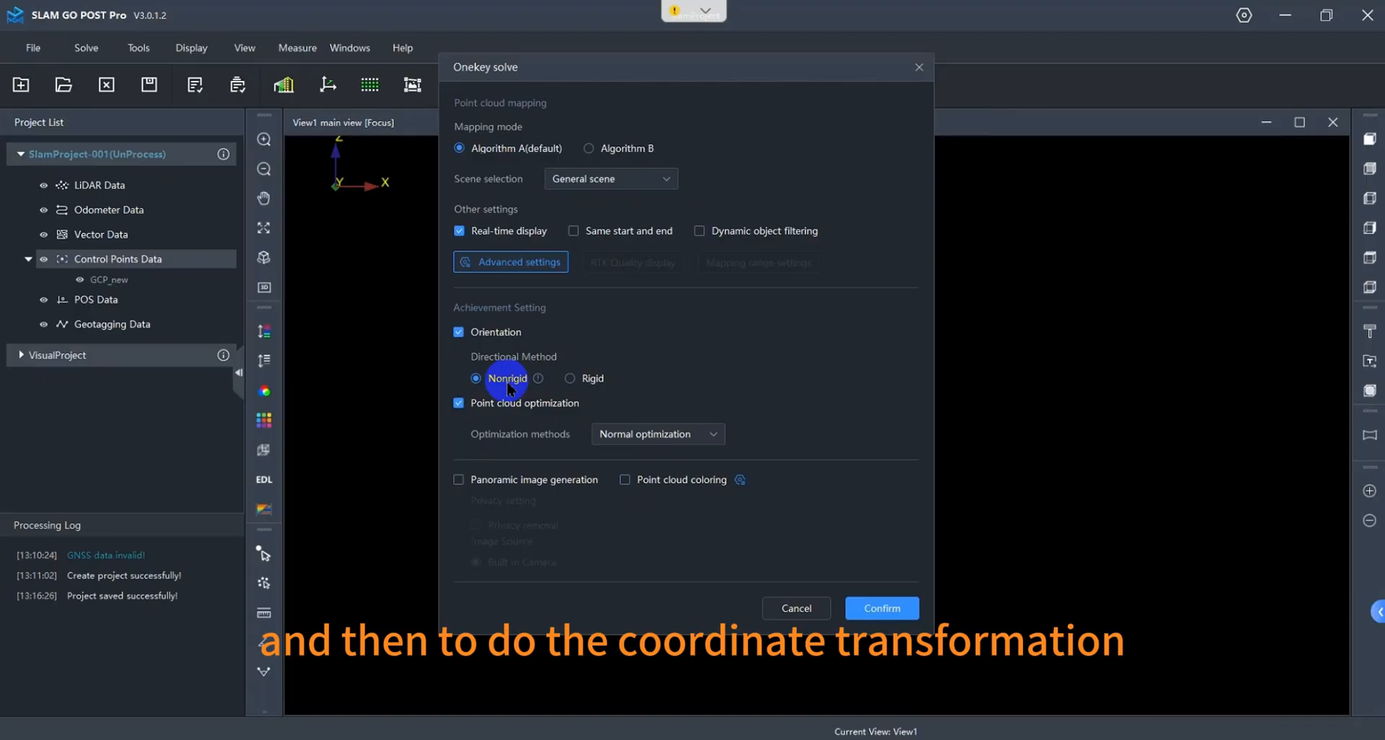
left_click(592, 379)
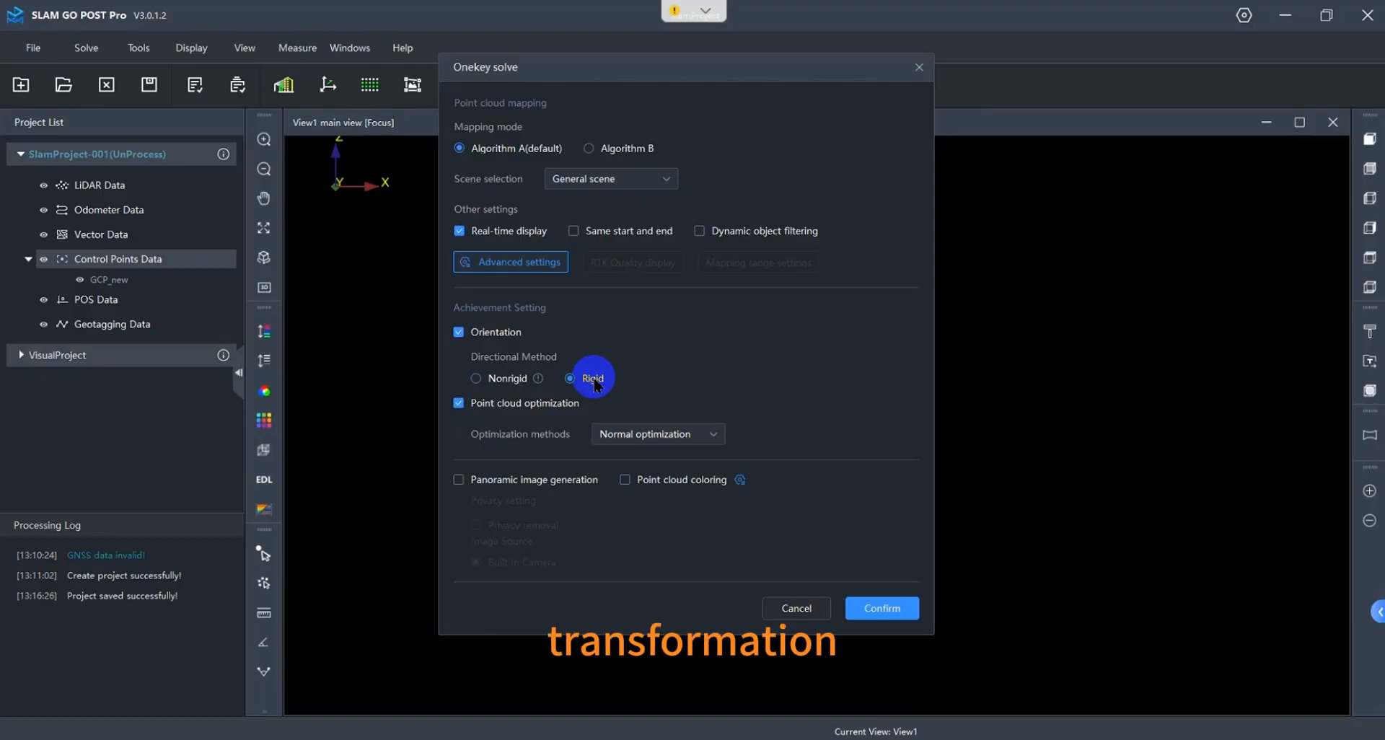
left_click(501, 378)
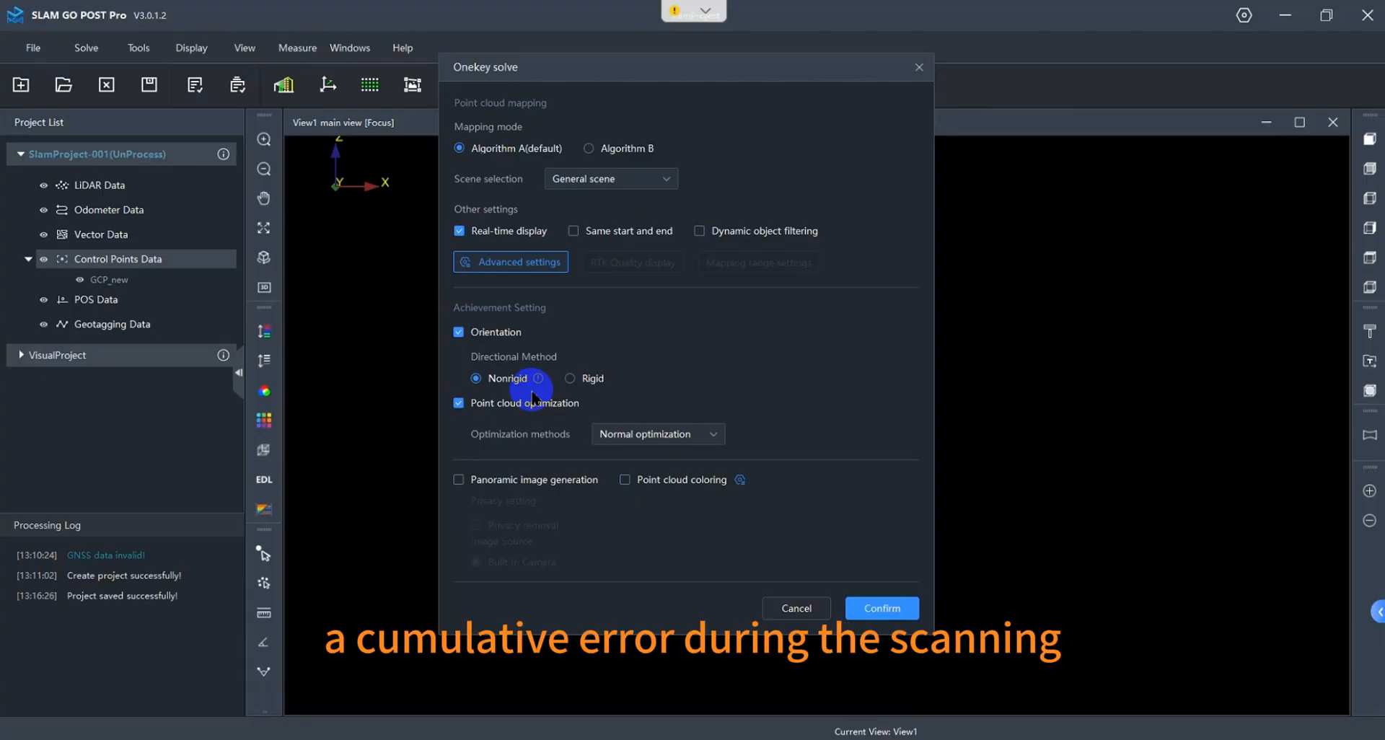
Enable point cloud coloring and panoramic image generation with privacy removal, and start the Onekey solve processing.
left_click(668, 490)
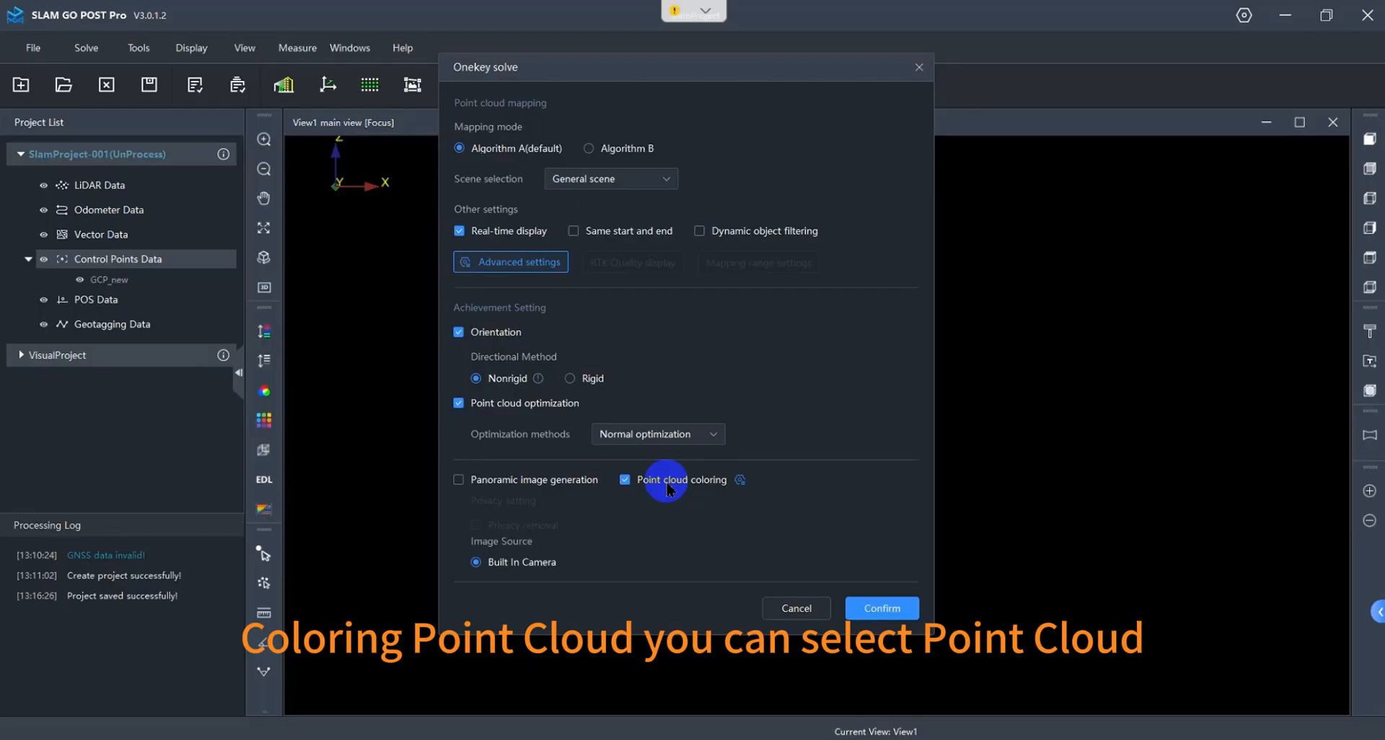
left_click(582, 492)
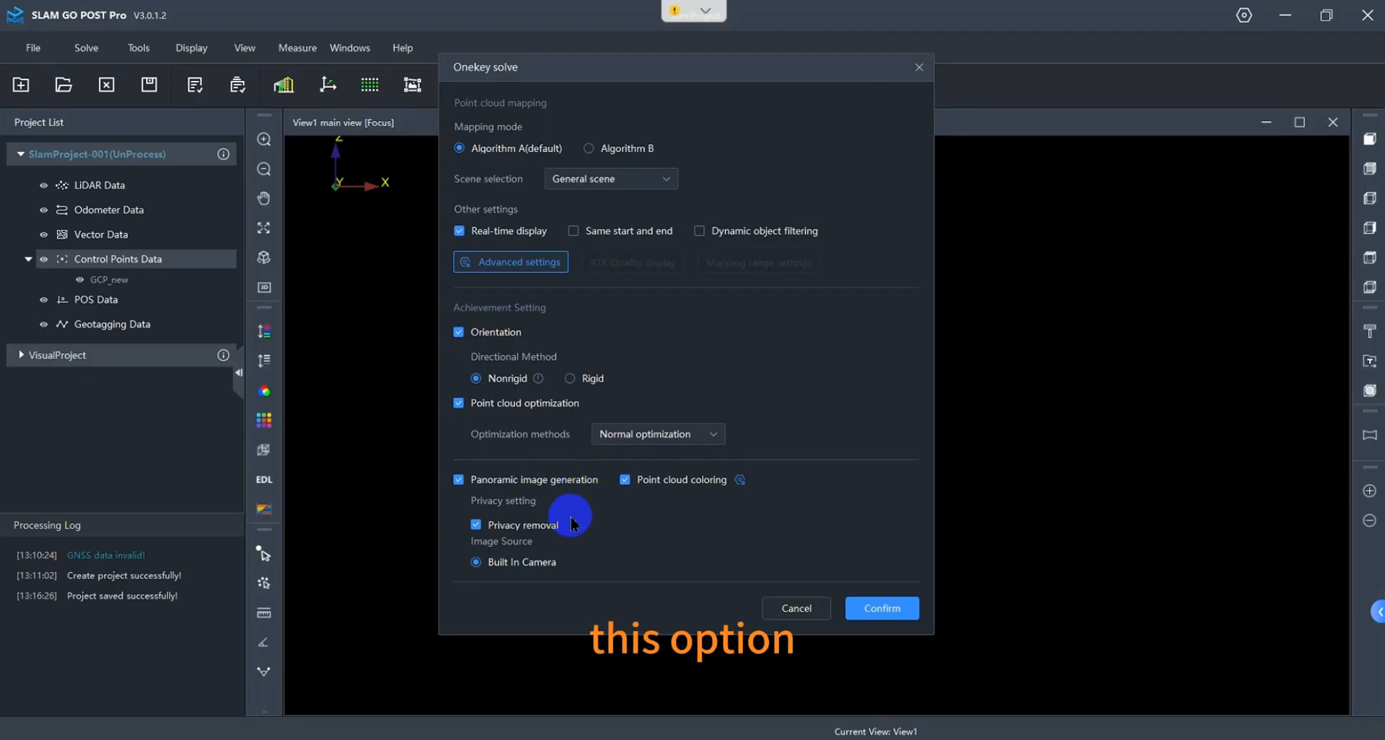
left_click(887, 613)
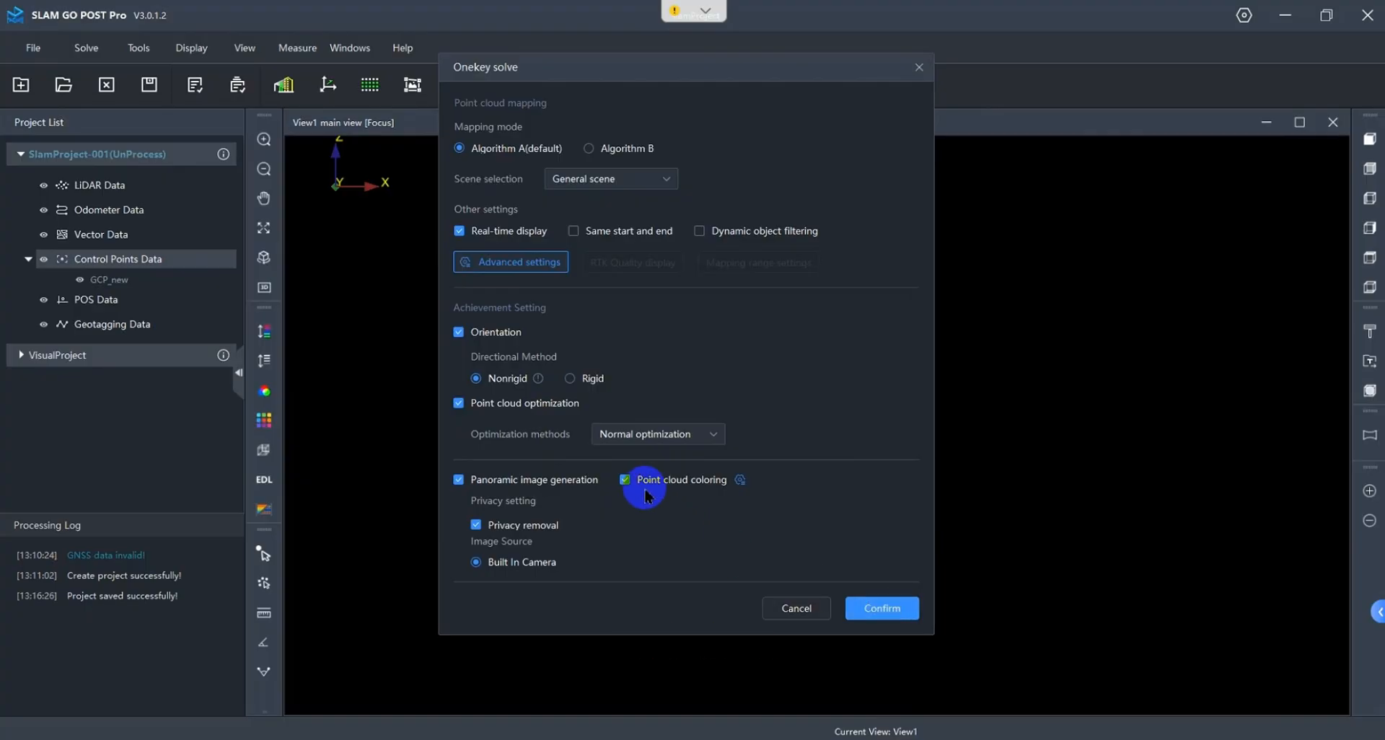
left_click(883, 610)
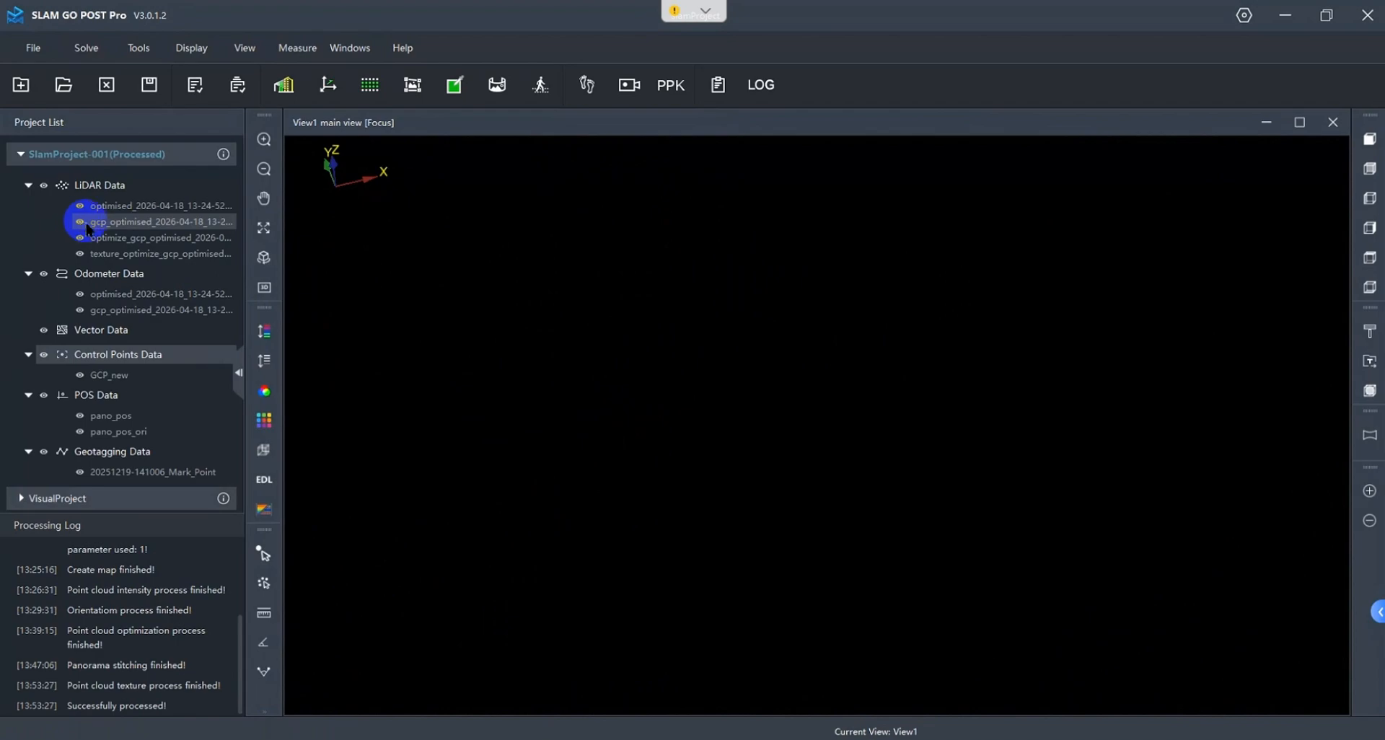
Open the result folder of the gcp_optimised LiDAR data and open the report_gcp_optimised PDF in WPS Office.
right_click(129, 228)
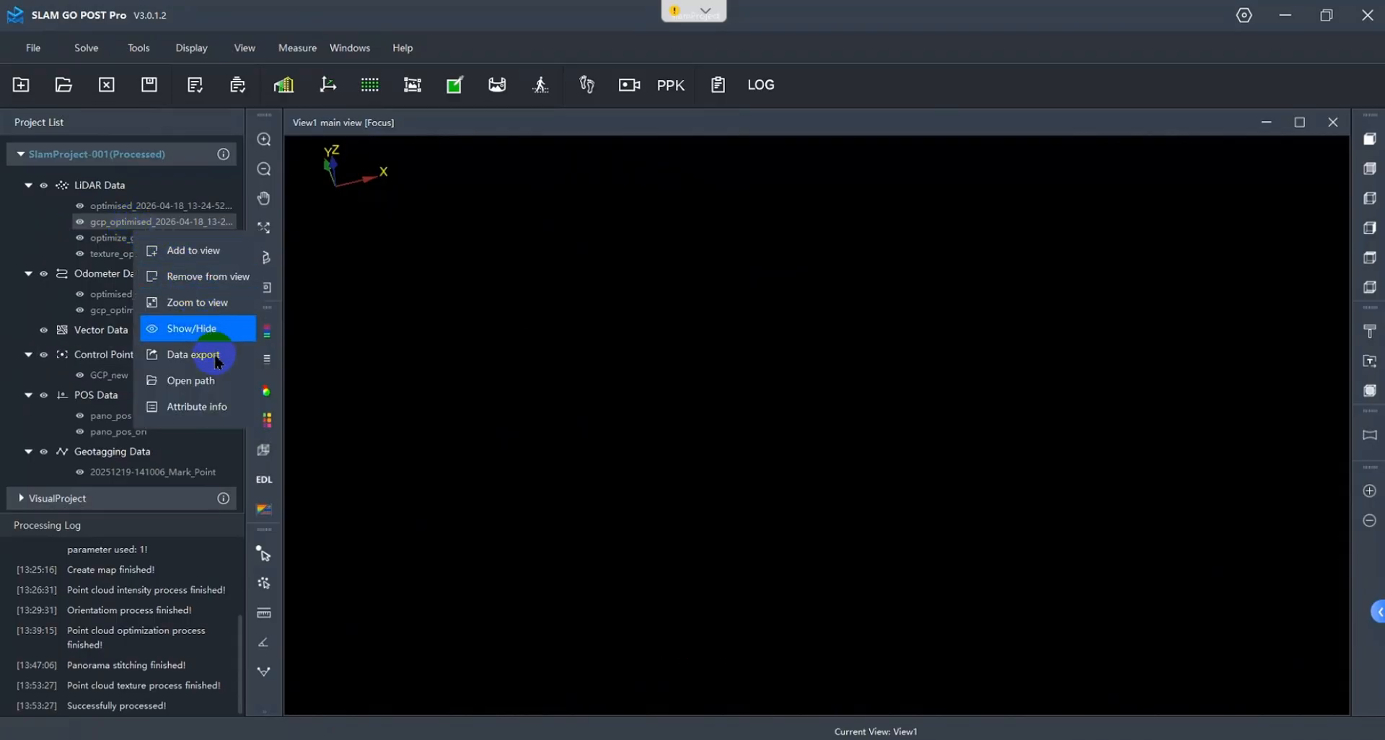
left_click(215, 379)
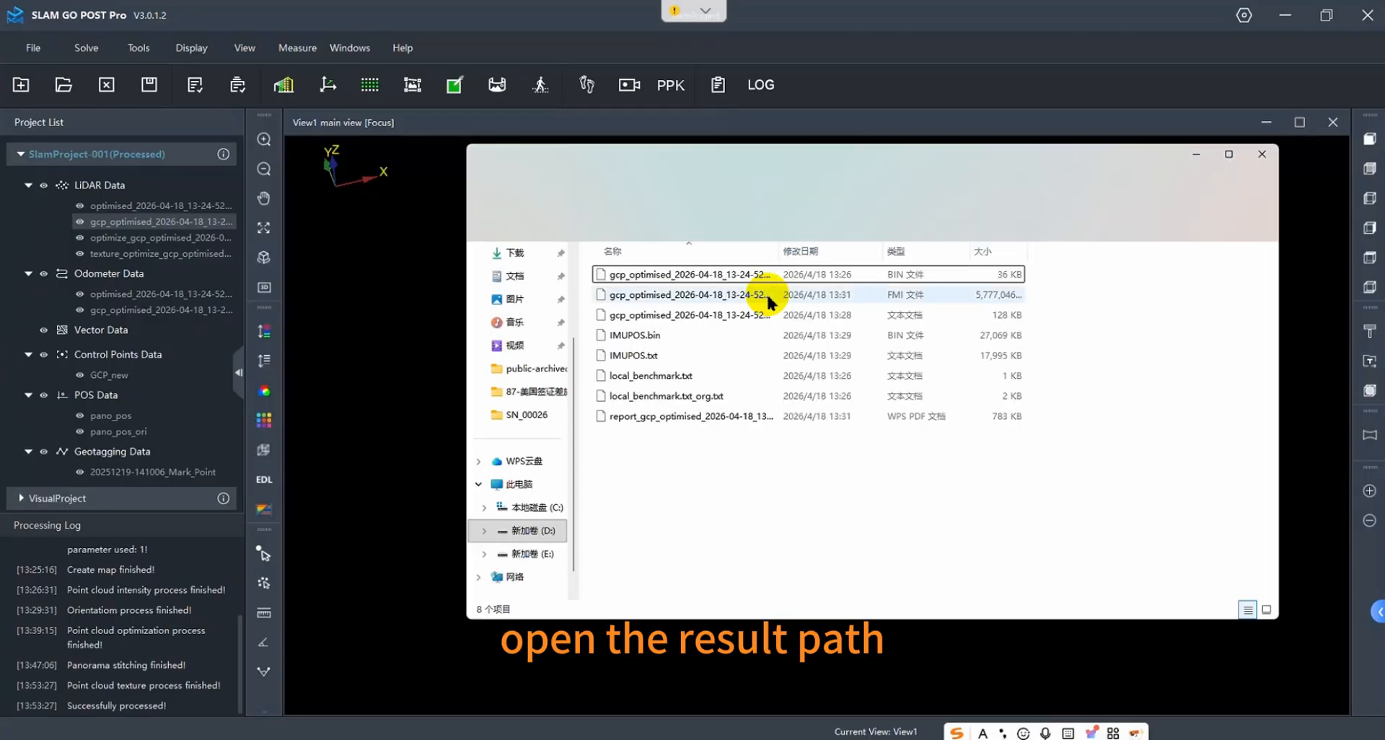
left_click(735, 420)
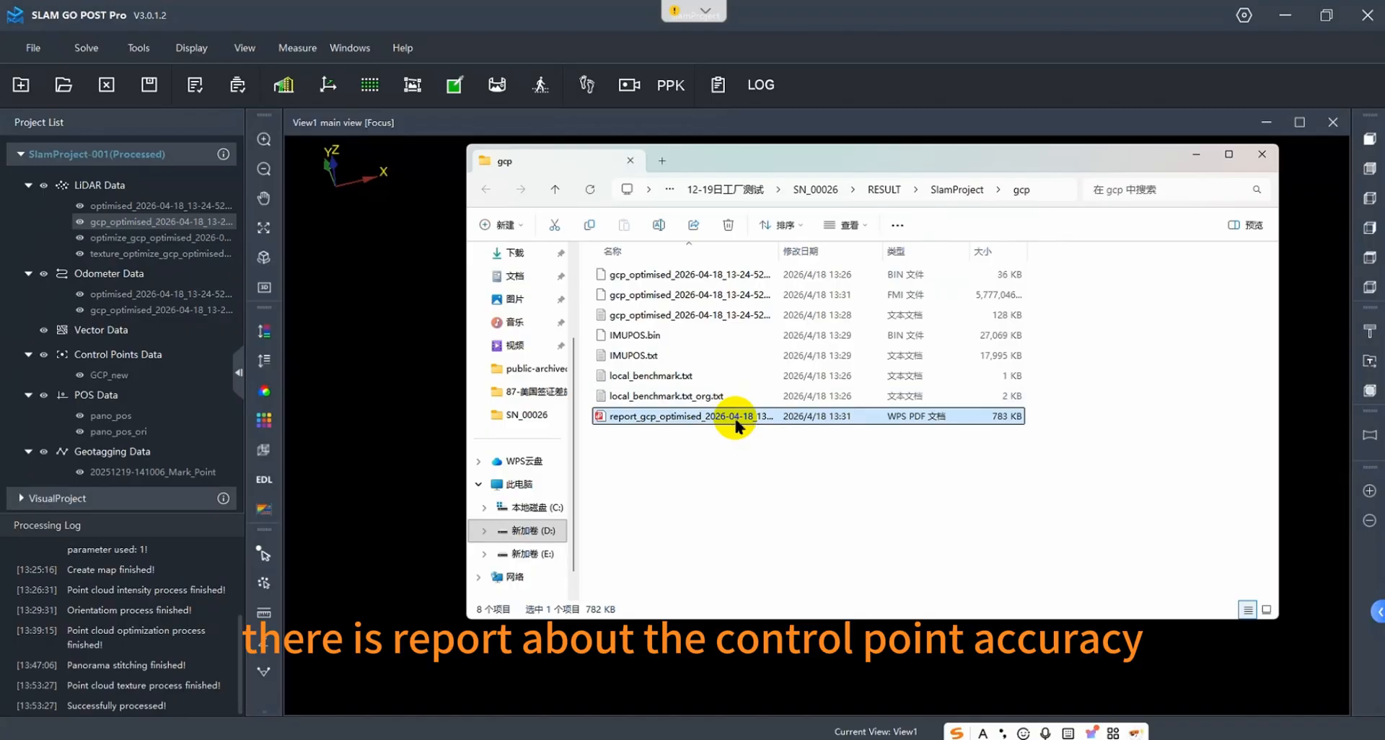
double_click(737, 424)
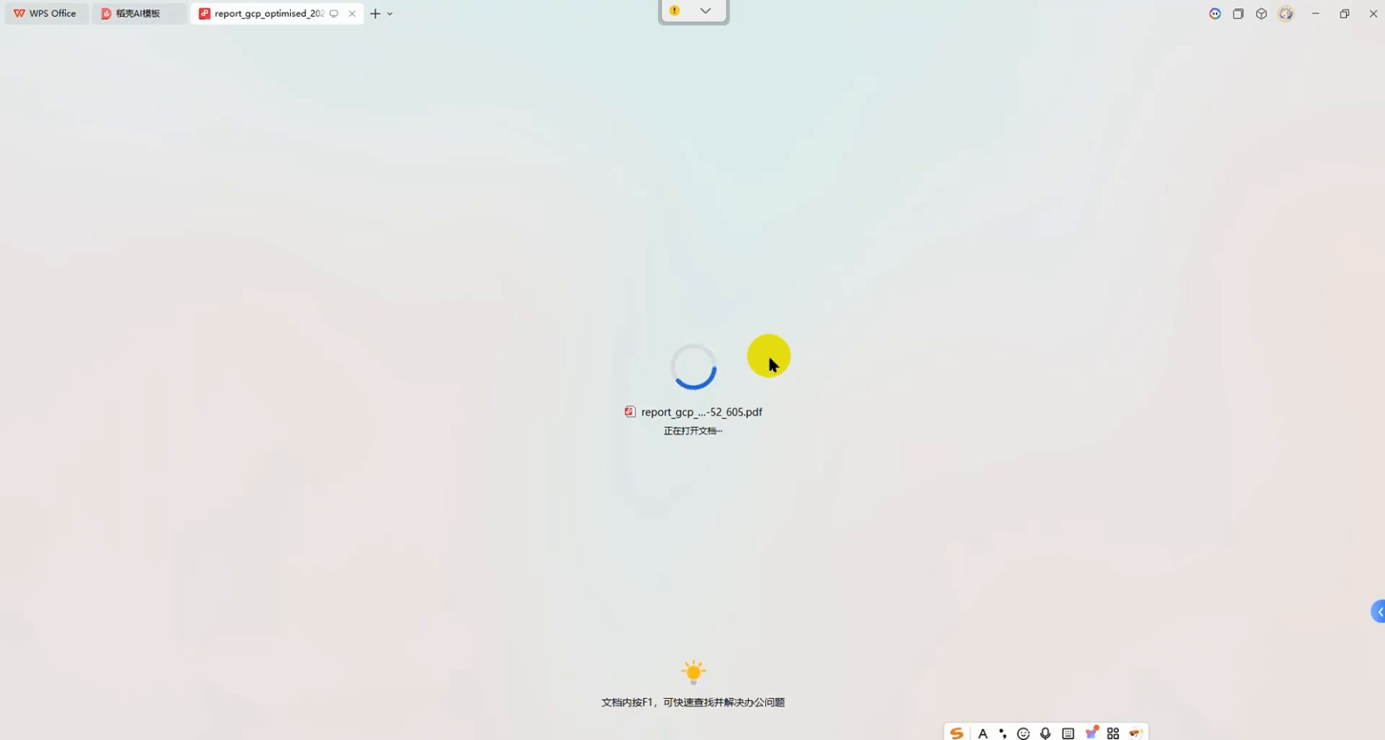
Examine the project overview table and the control point distribution on the PointCloud Overview Map in the accuracy report.
scroll(768, 358, "down", 2)
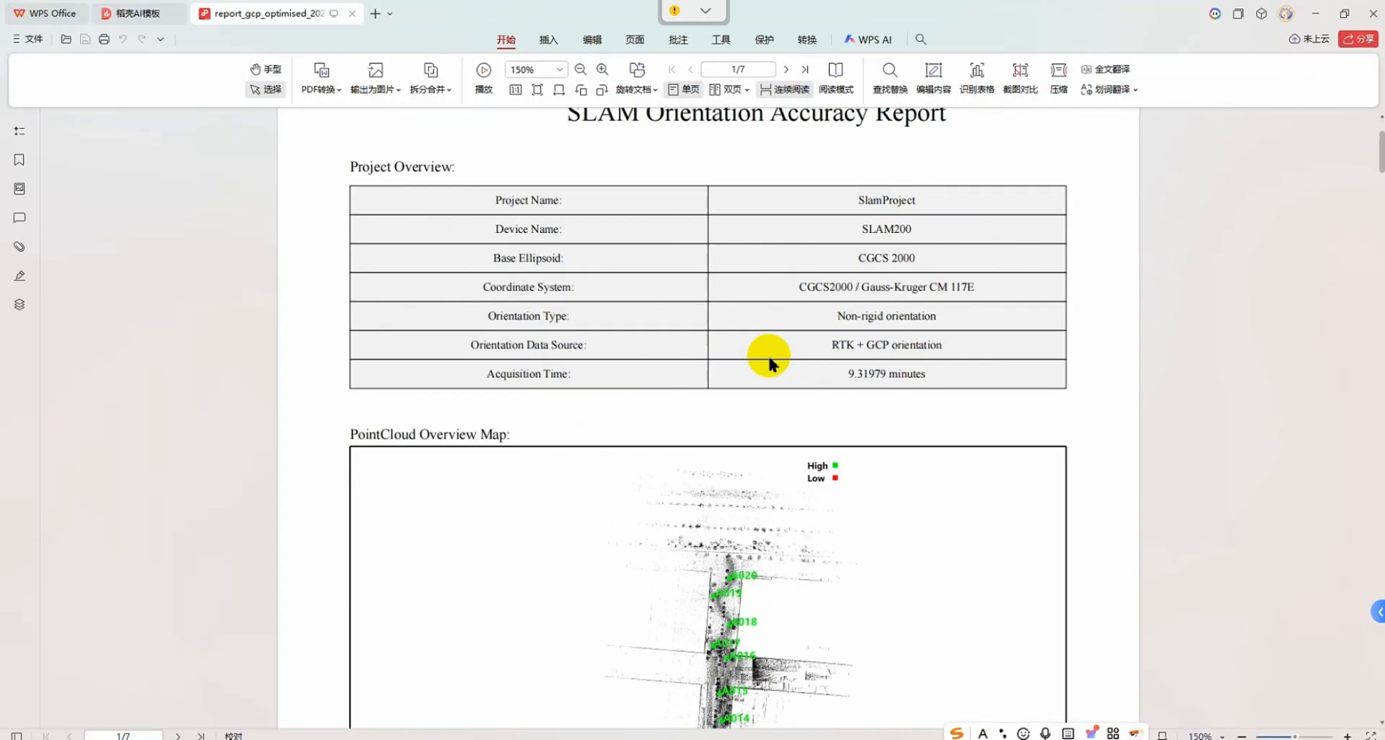
scroll(772, 358, "up", 2)
scroll(772, 361, "down", 1)
scroll(707, 534, "down", 2)
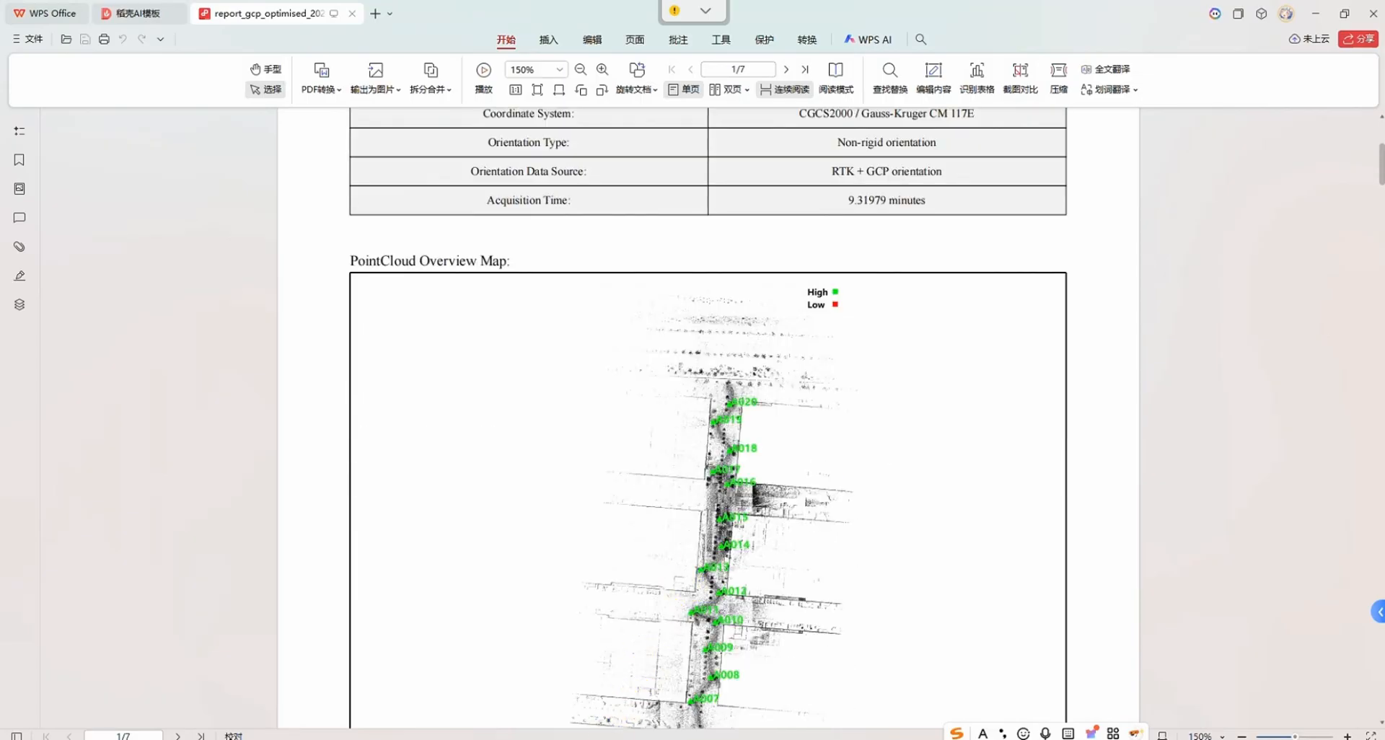
scroll(714, 498, "down", 4)
scroll(721, 503, "down", 2)
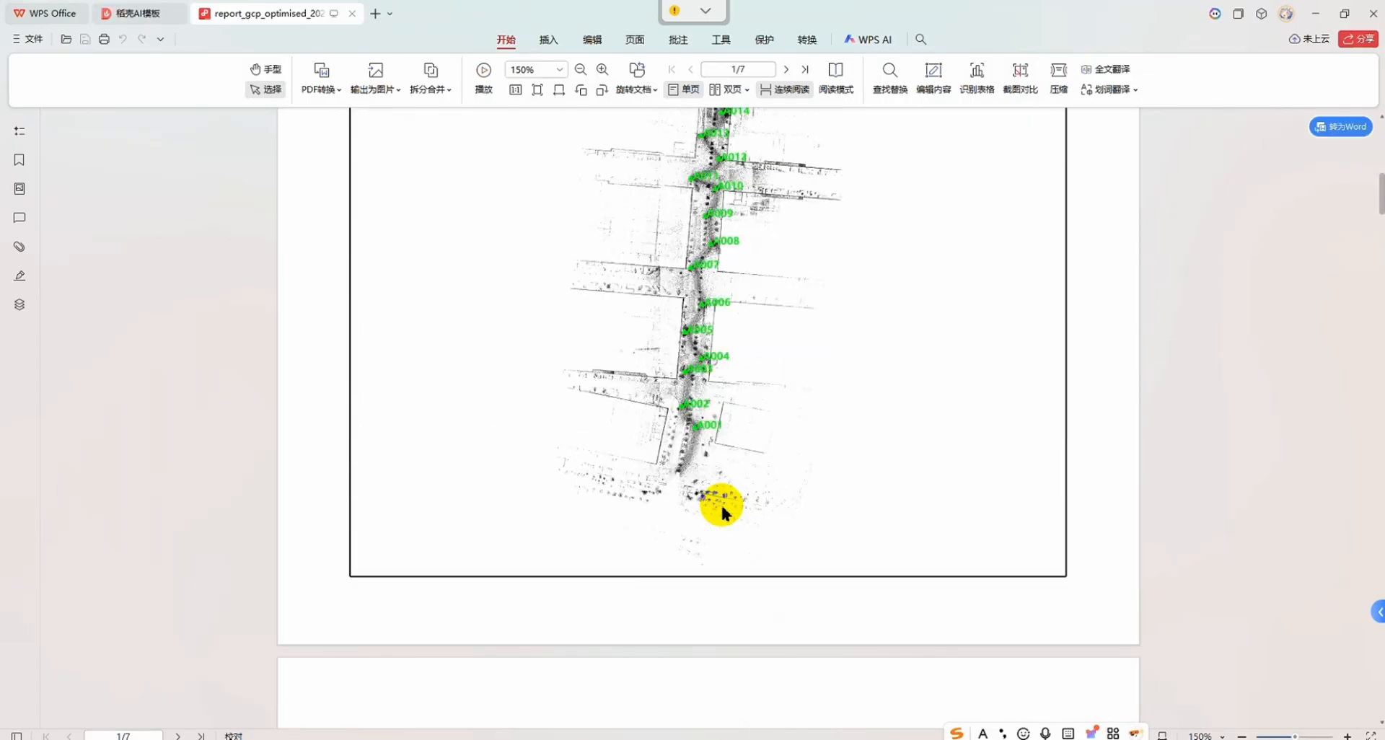
scroll(721, 504, "up", 5)
scroll(782, 375, "down", 1)
scroll(782, 373, "up", 1)
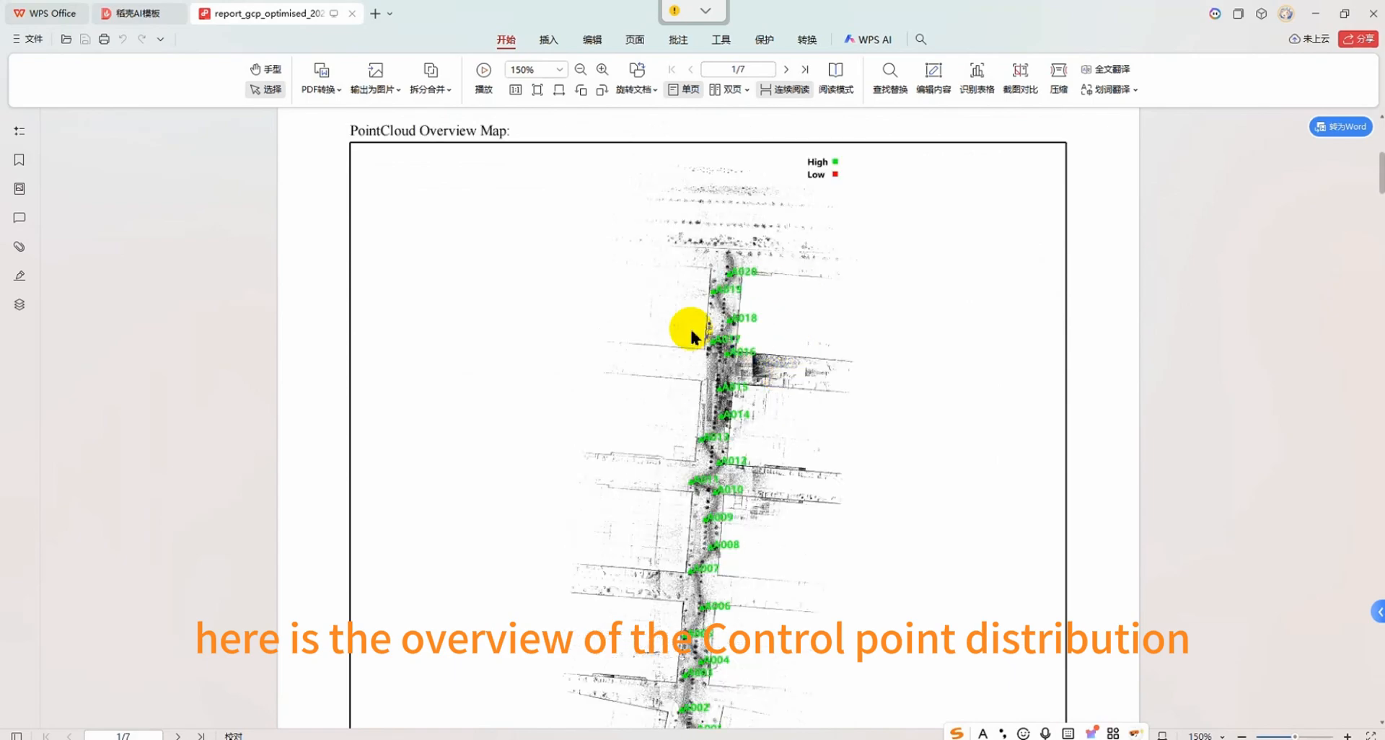
scroll(691, 332, "up", 2)
scroll(691, 332, "down", 10)
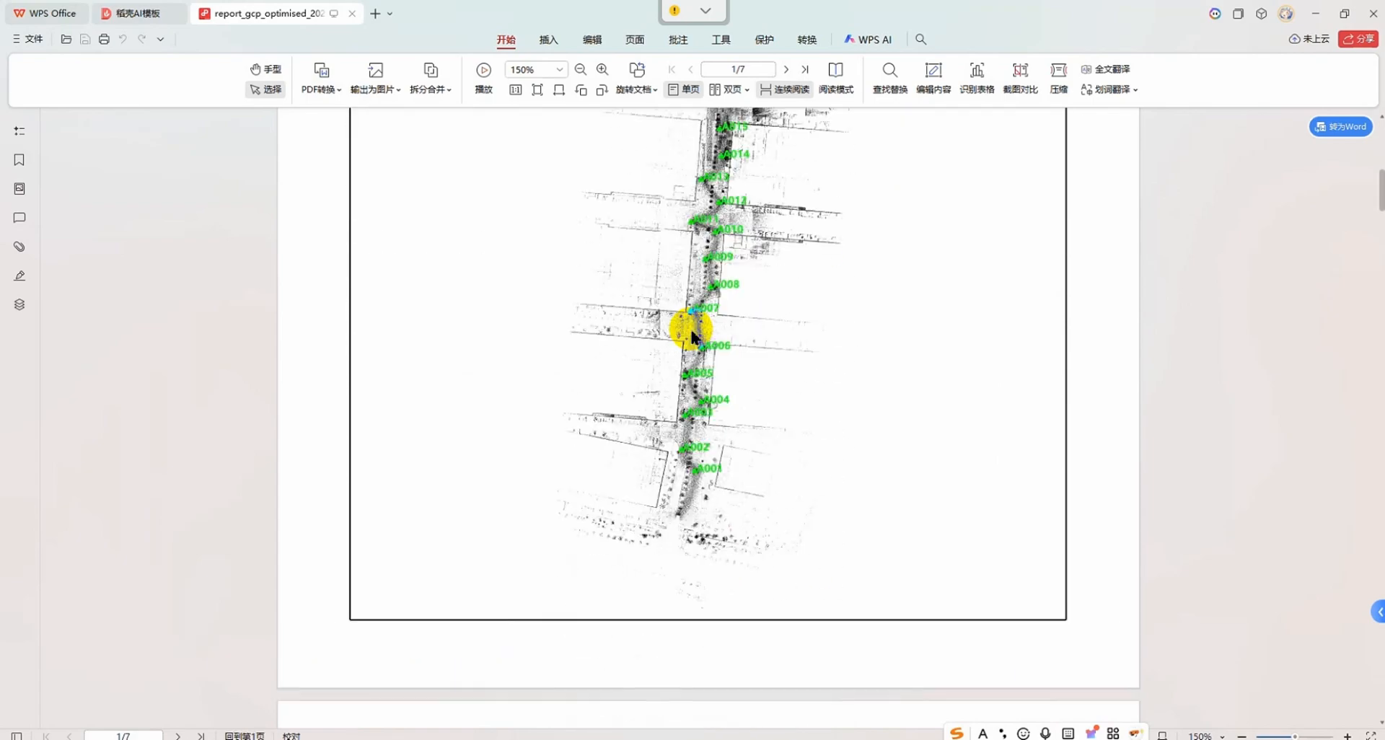
Review the Relative Accuracy table comparing real-world control point distances with the matching map distances across the report pages.
scroll(691, 332, "down", 4)
scroll(691, 333, "down", 1)
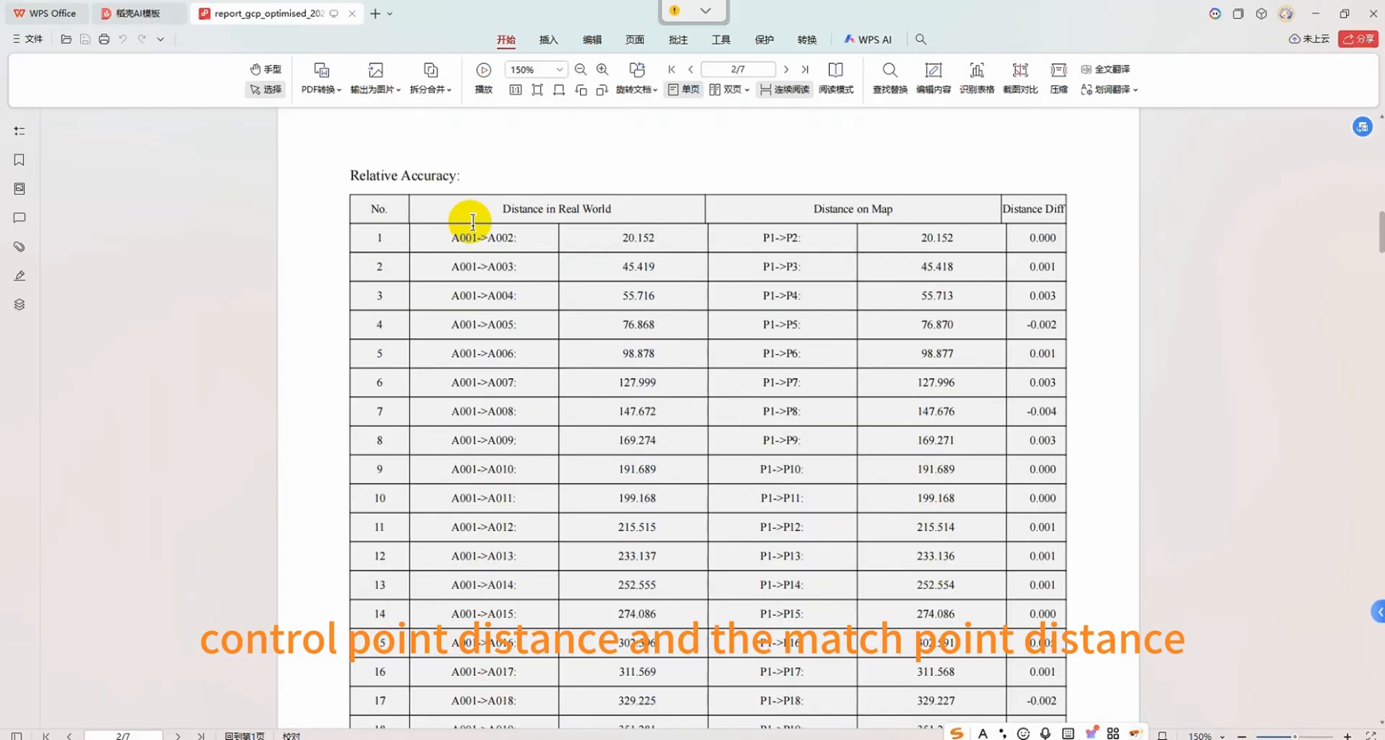
scroll(581, 411, "down", 15)
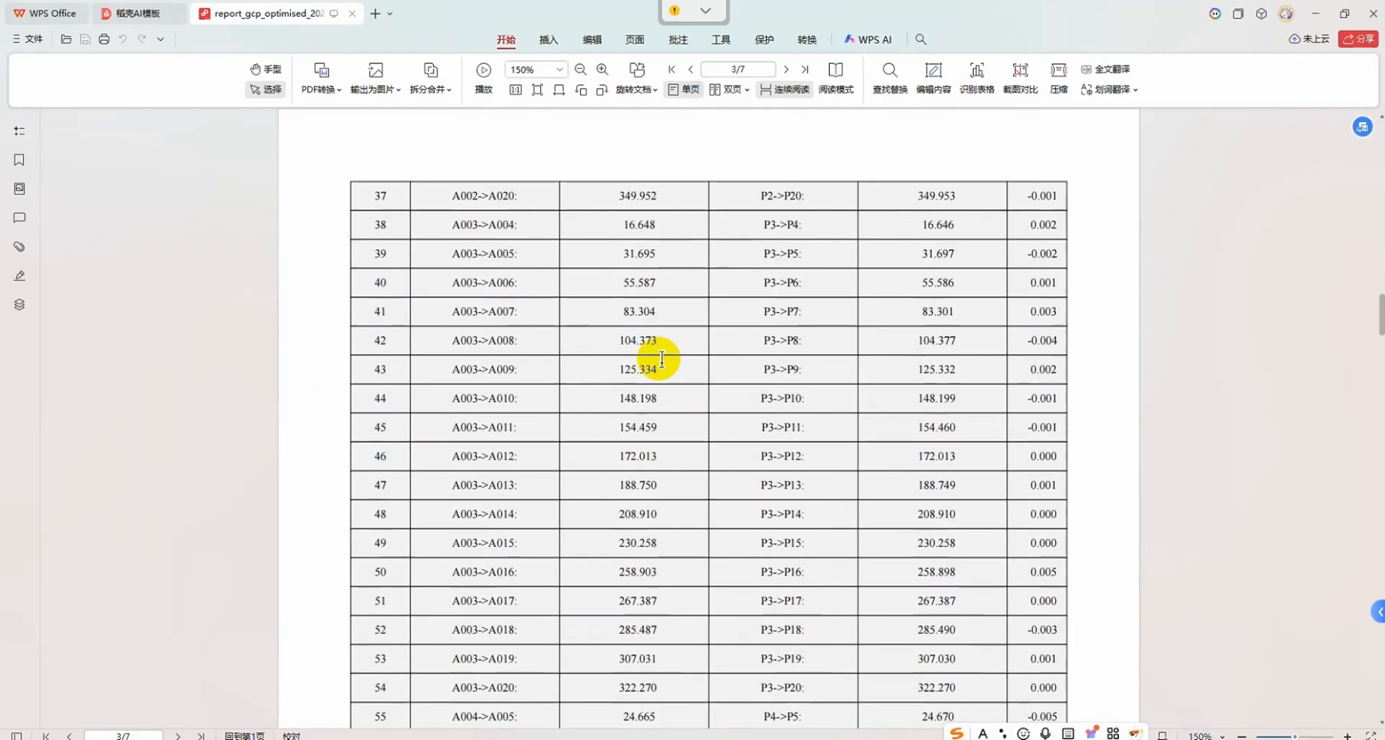
scroll(661, 359, "down", 20)
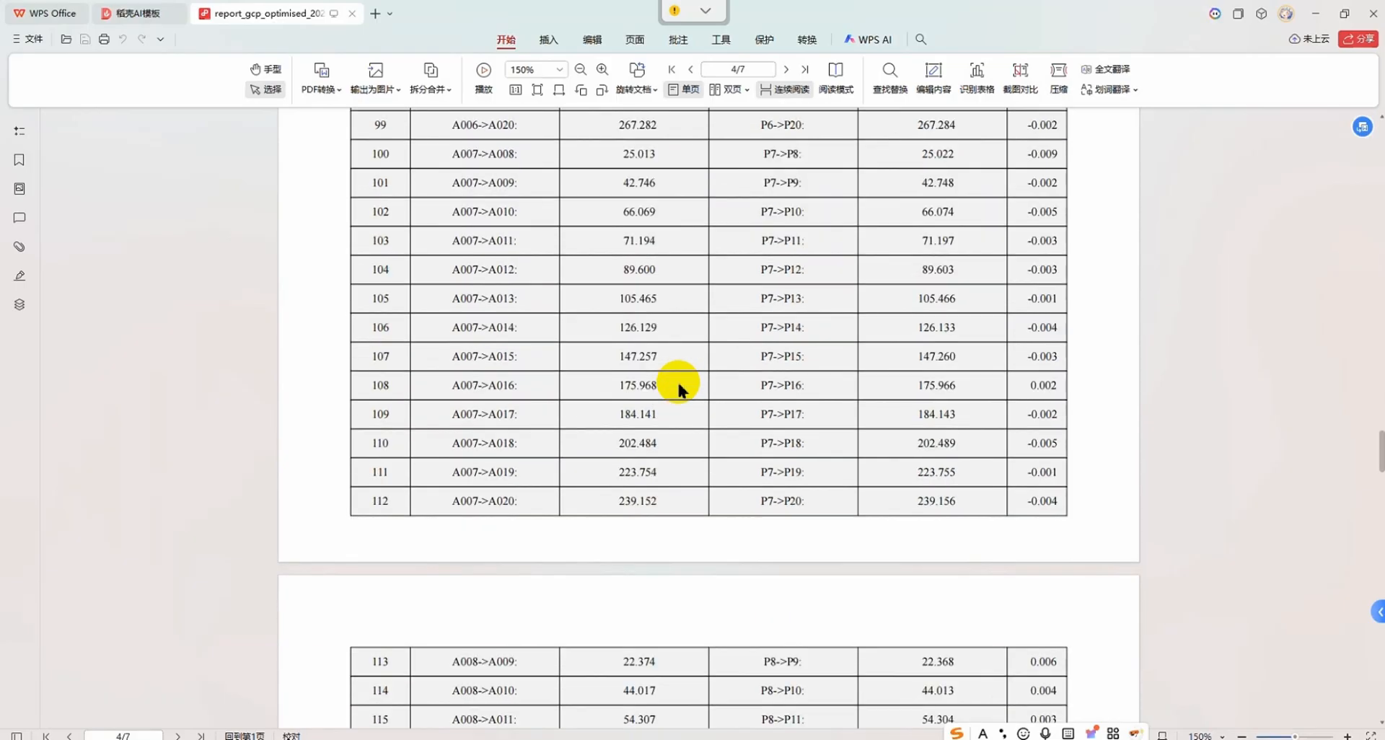
scroll(677, 379, "down", 20)
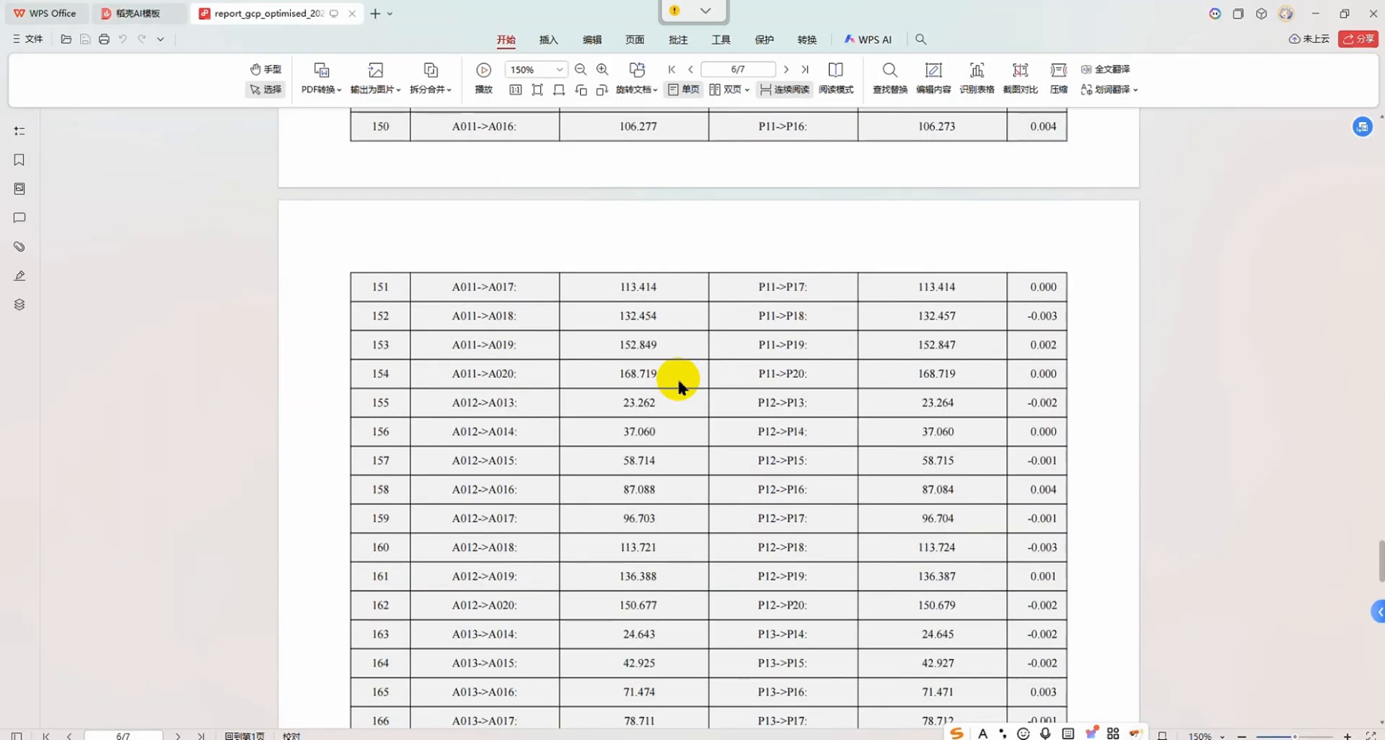
scroll(676, 377, "down", 20)
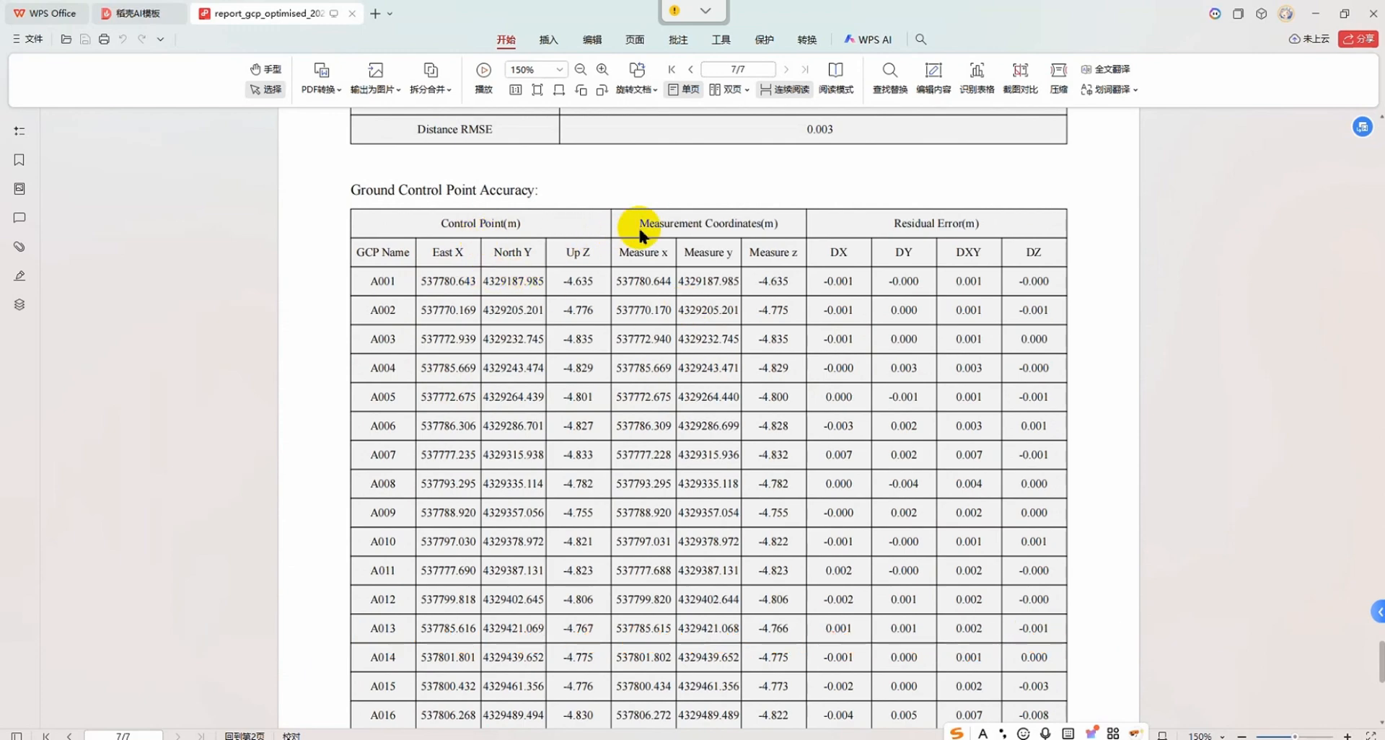
Examine the Ground Control Point Accuracy table, comparing control point and measurement coordinates with the residual, mean and RMSE errors.
left_click_drag(641, 228, 808, 226)
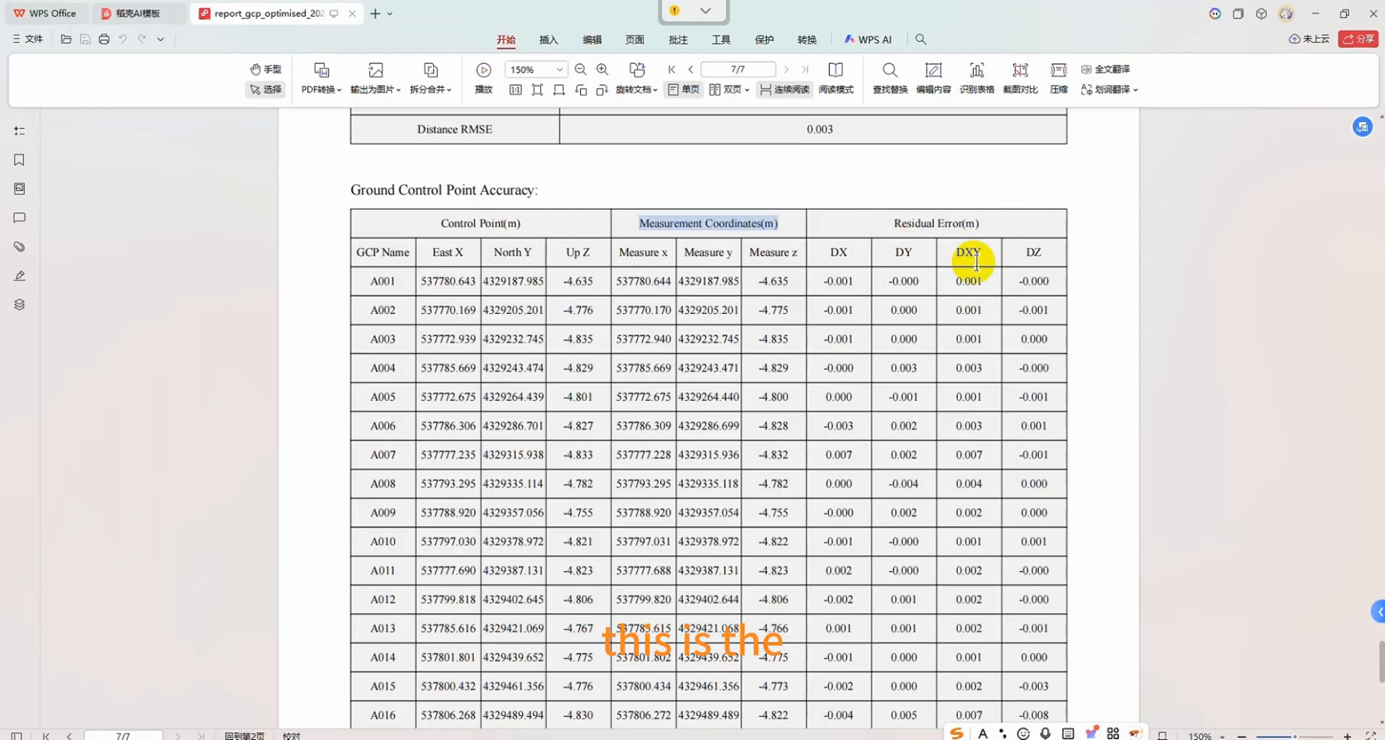
scroll(974, 289, "down", 2)
scroll(986, 308, "down", 5)
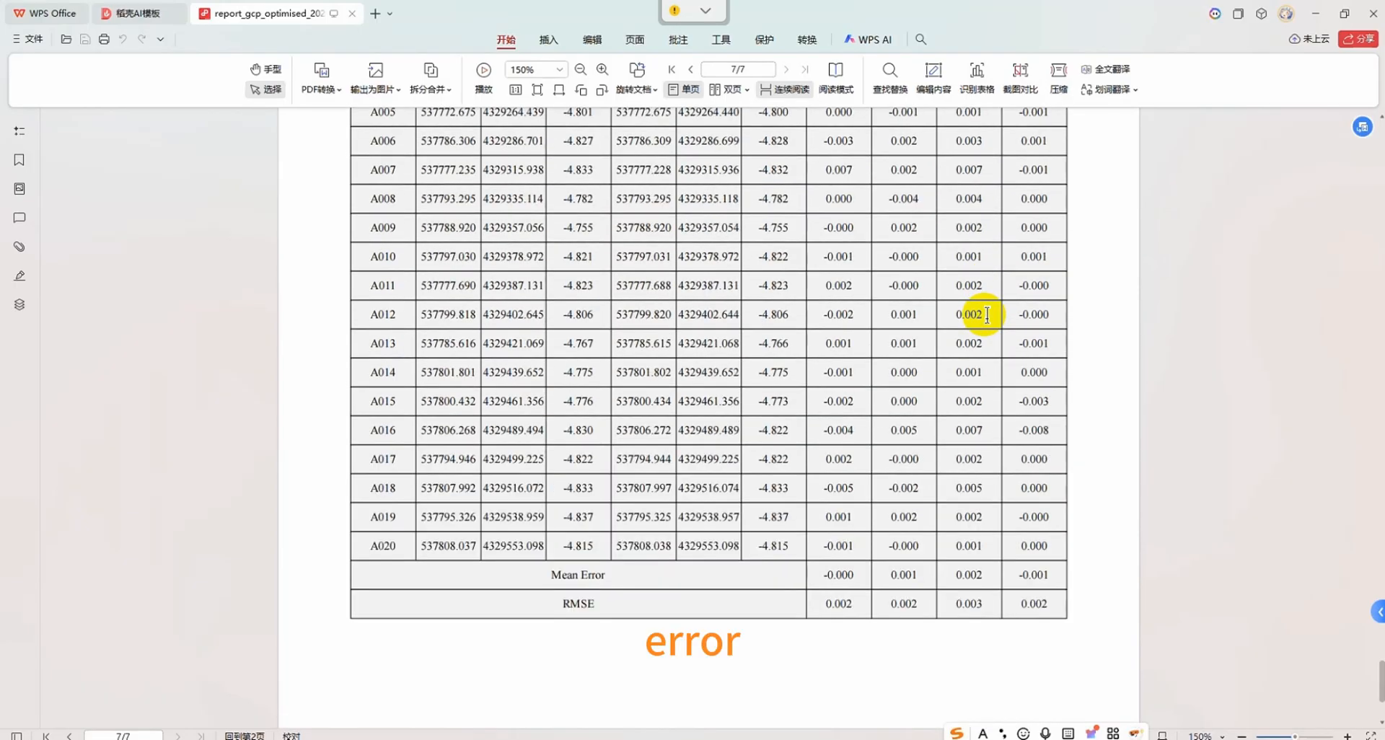
scroll(985, 312, "up", 7)
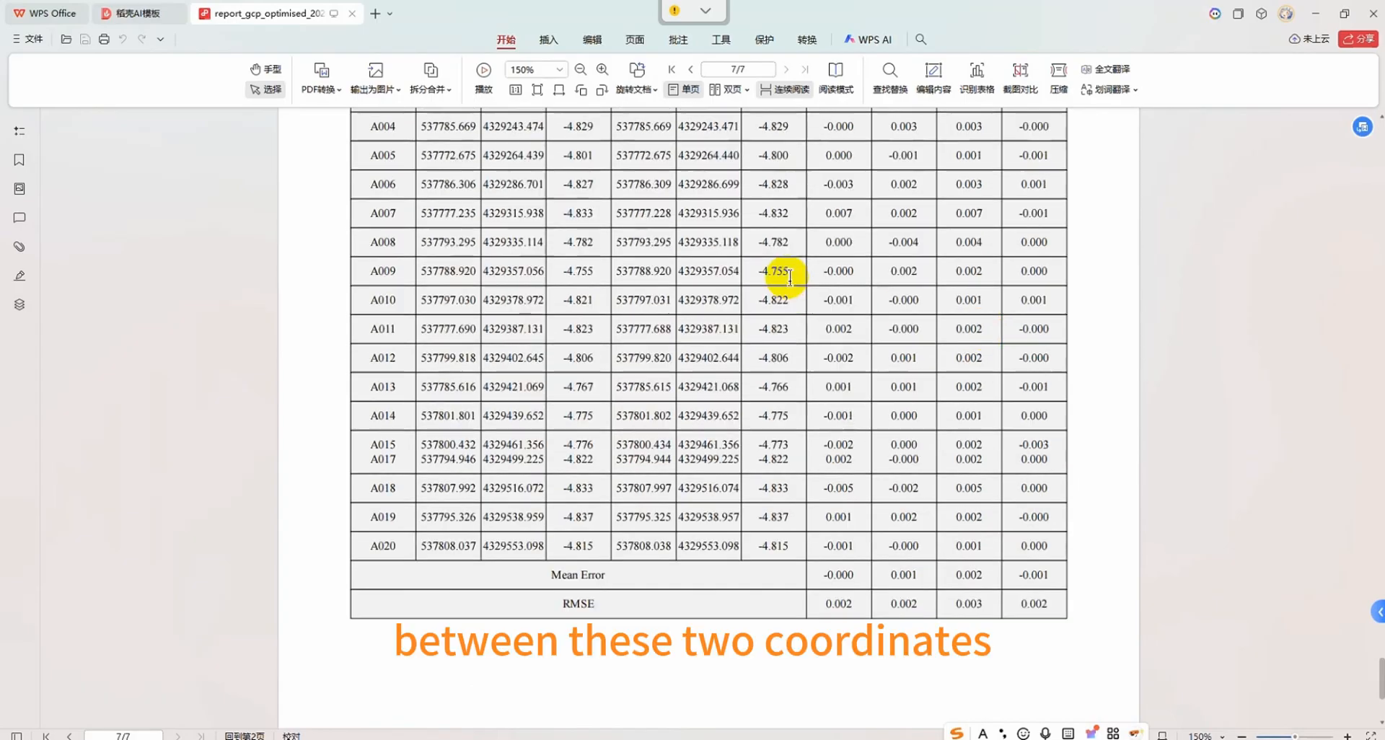
left_click_drag(641, 240, 646, 241)
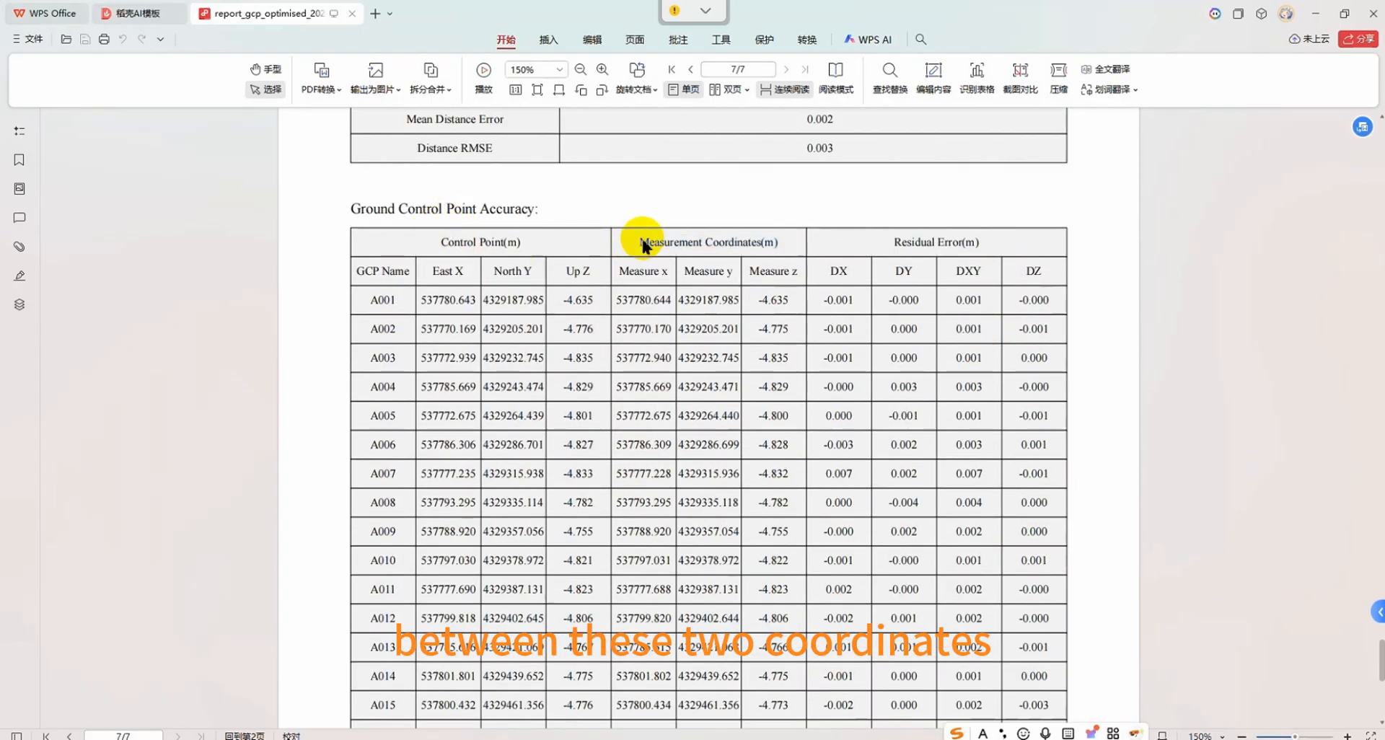
scroll(717, 300, "down", 8)
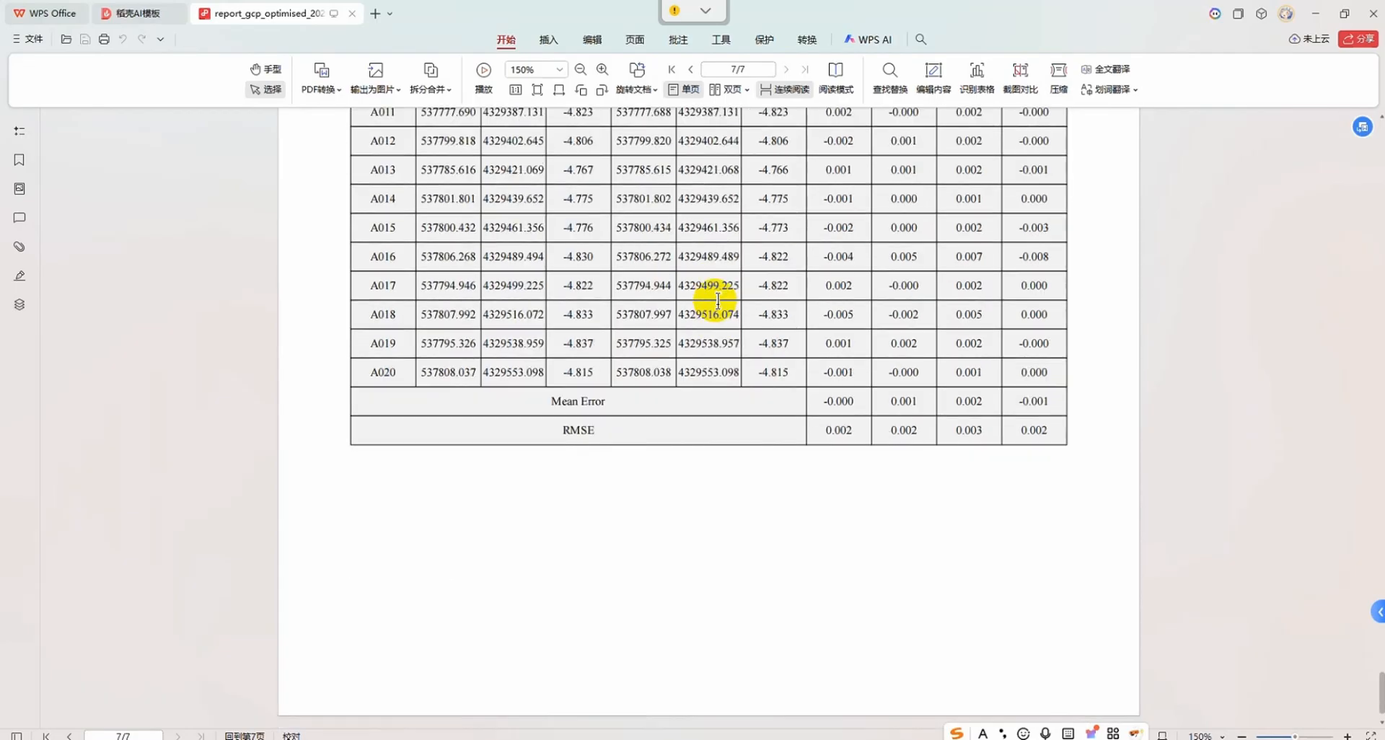